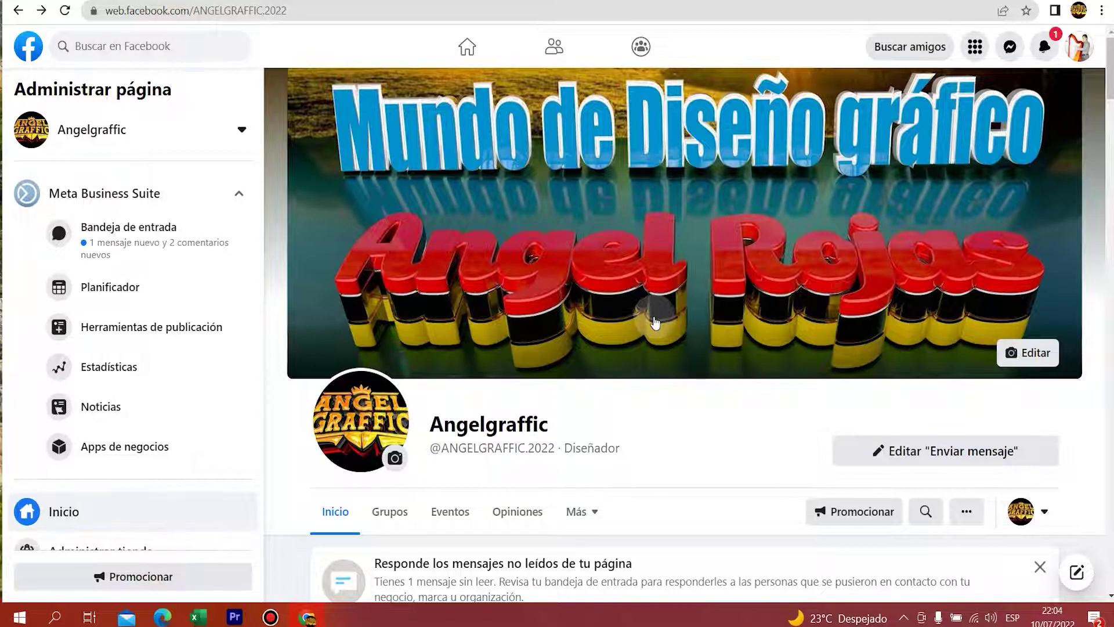
Subscribe to the 3D text channel and set its notification bell to Todas (all)
scroll(633, 319, down, 1)
scroll(632, 319, up, 1)
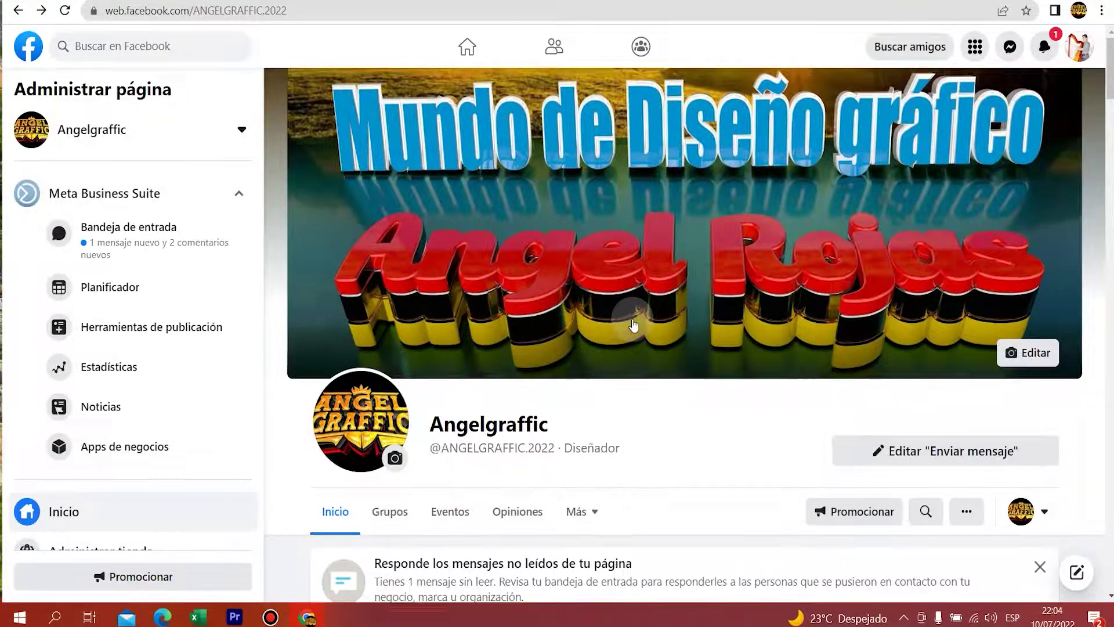
scroll(633, 324, down, 4)
scroll(633, 325, down, 2)
scroll(634, 325, down, 2)
scroll(633, 325, down, 5)
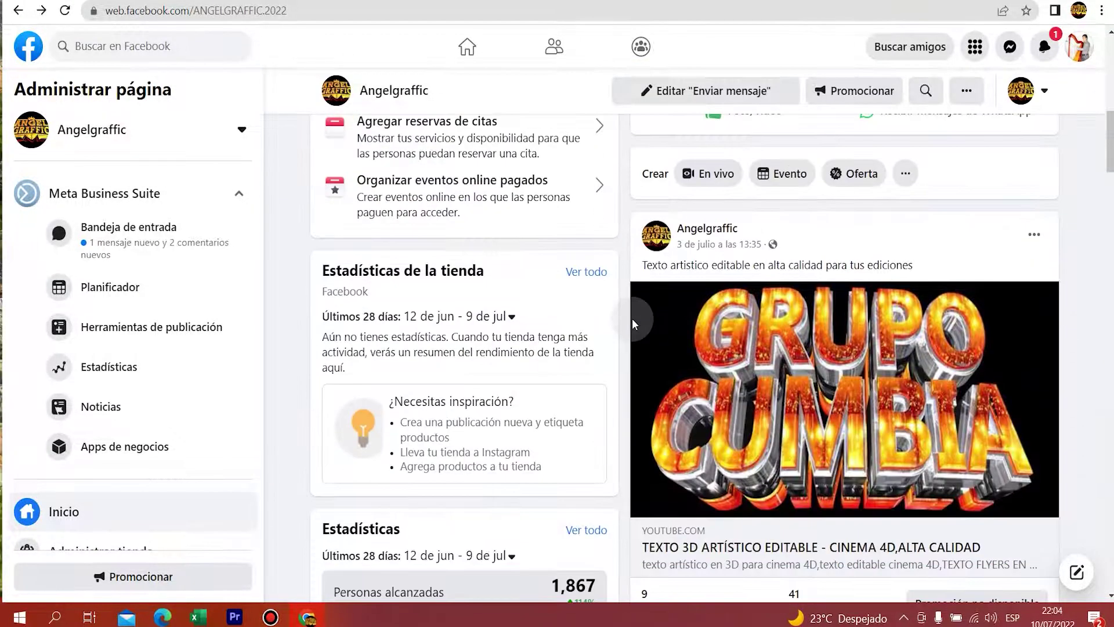
scroll(632, 323, down, 2)
scroll(632, 323, down, 3)
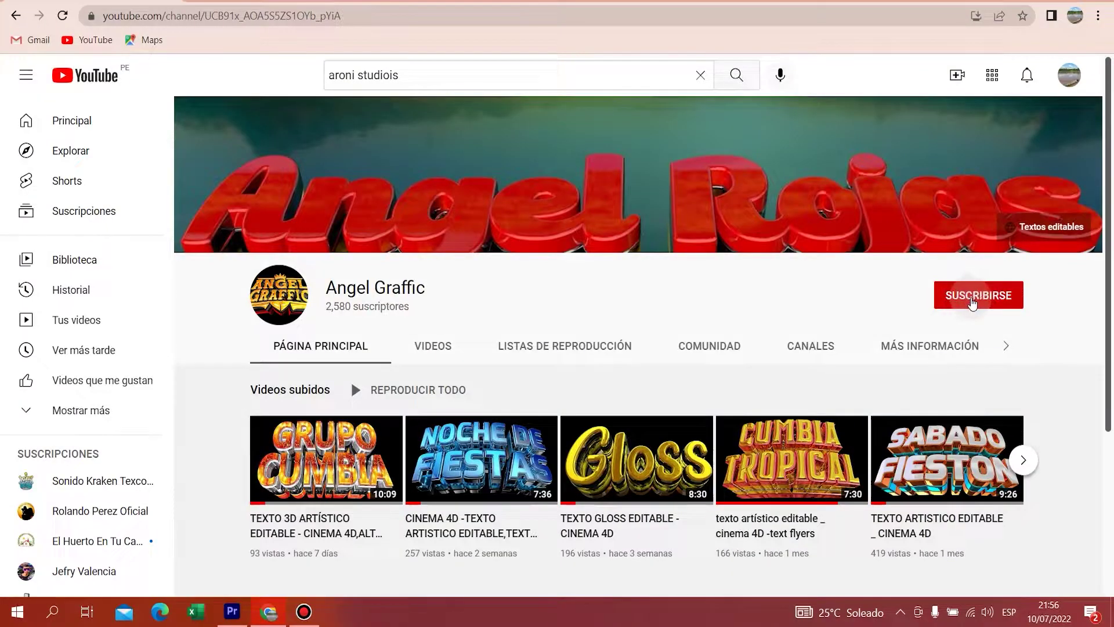
click(973, 302)
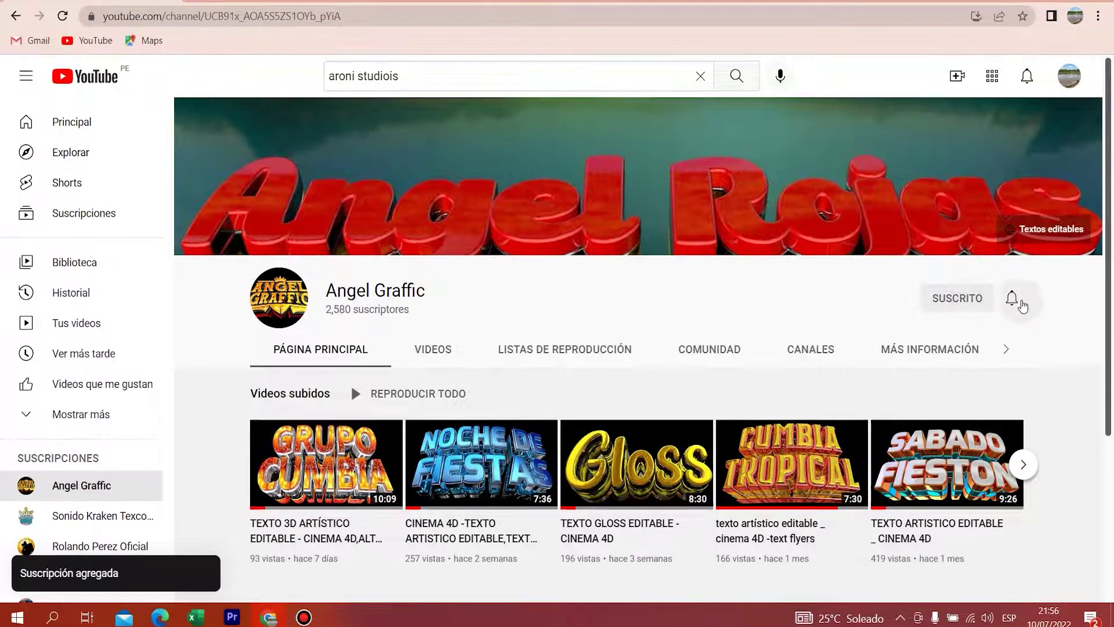
click(1013, 301)
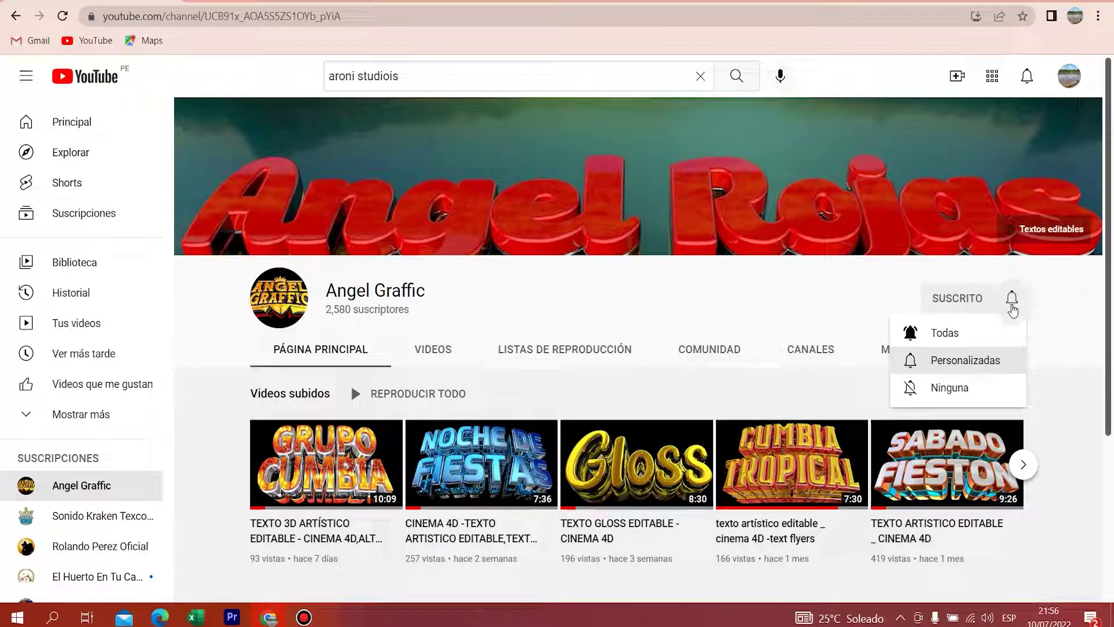
click(952, 333)
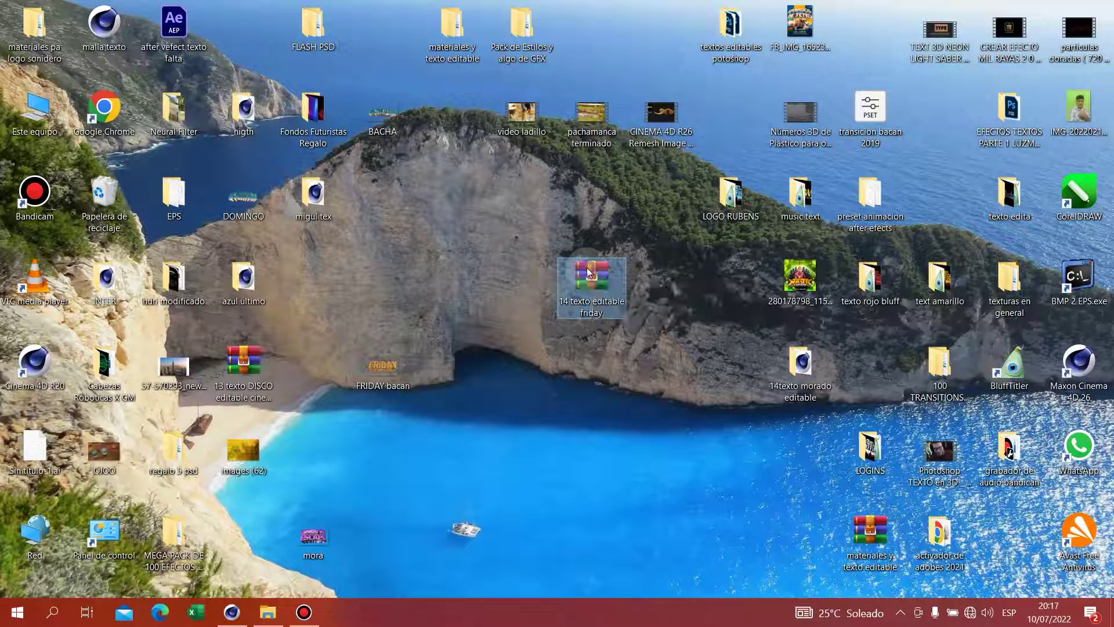
Extract the '14 texto editable friday' archive to its own folder and place it beside the archive
right_click(588, 272)
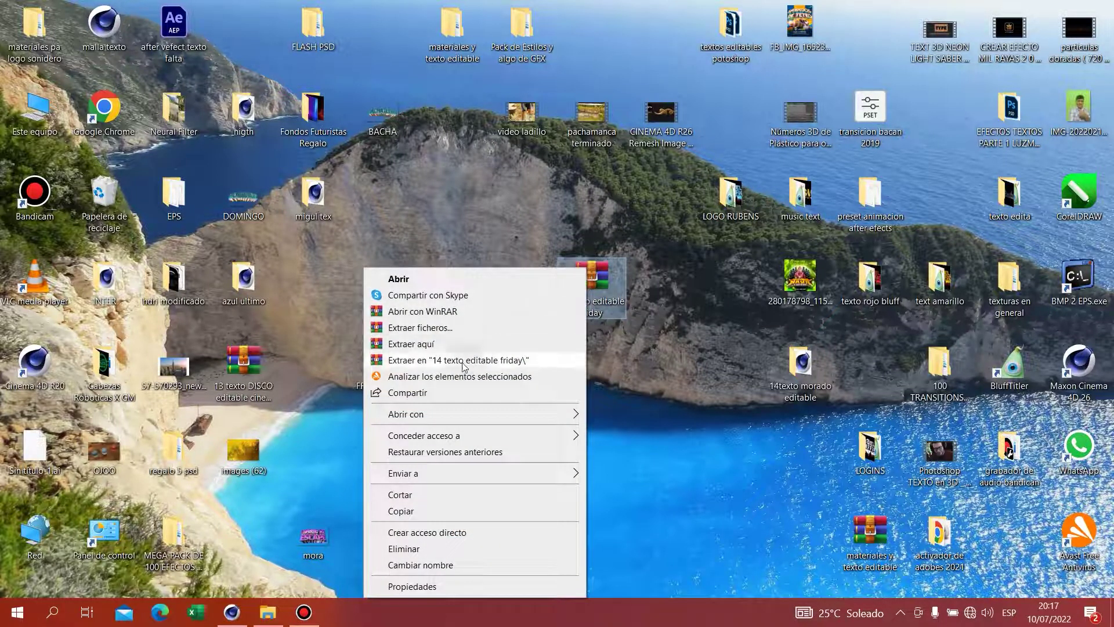
click(431, 361)
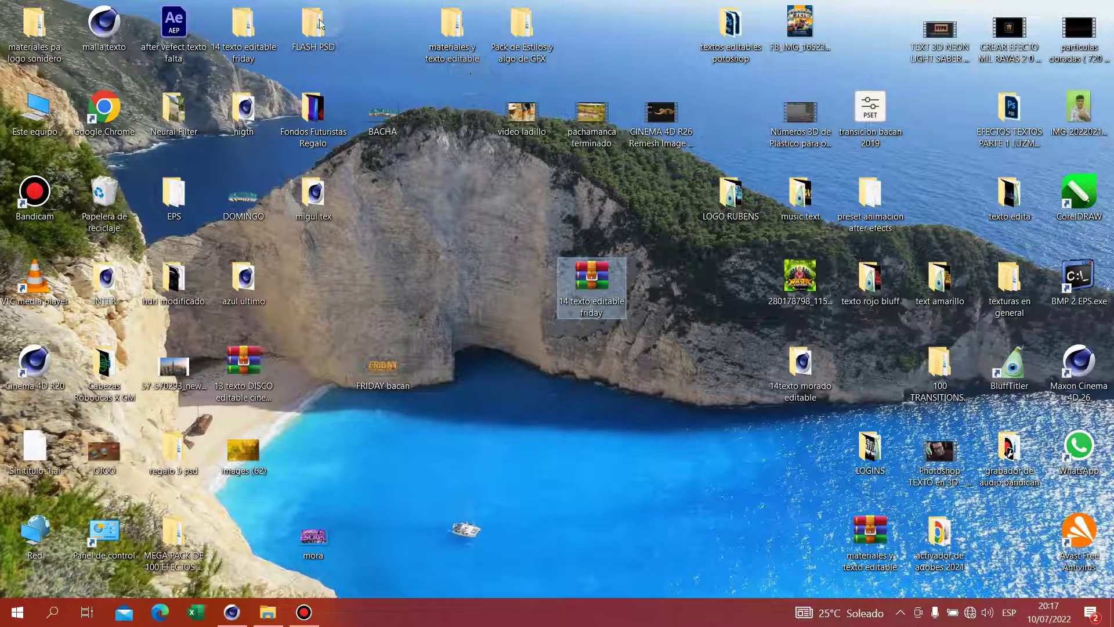
mouse_move(267, 58)
mouse_down()
mouse_move(287, 89)
mouse_move(488, 251)
mouse_up()
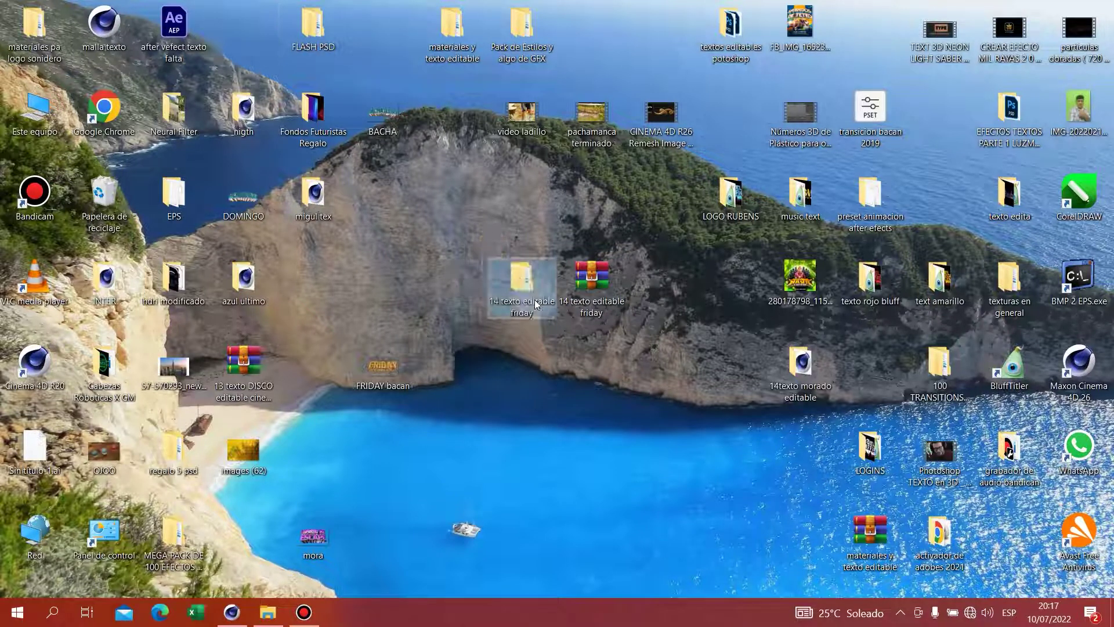
click(536, 463)
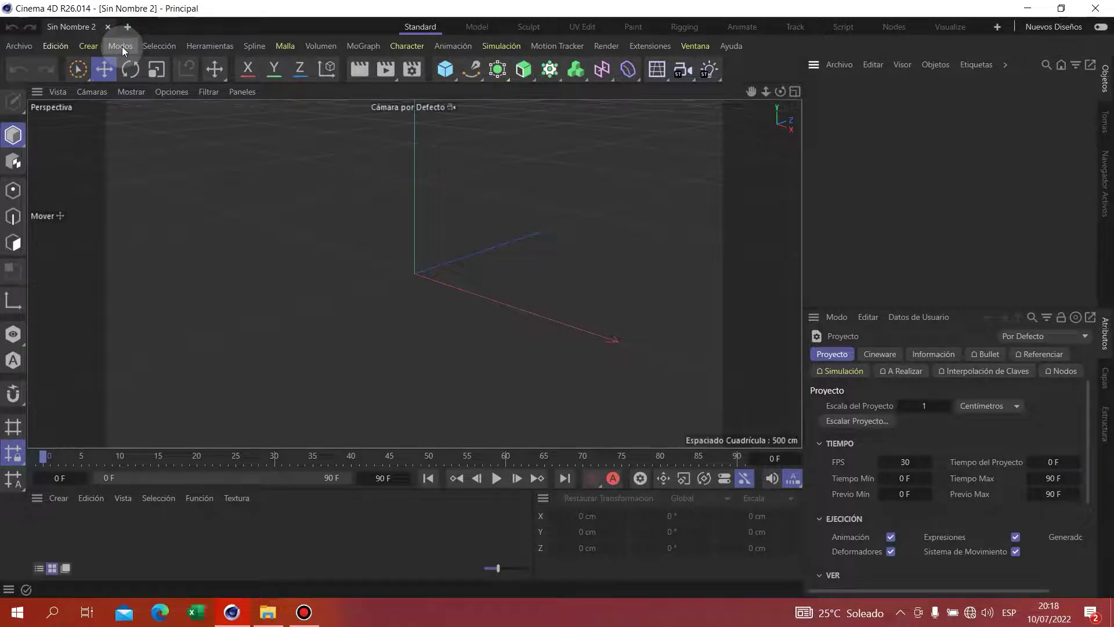
Open '14 texto editable friday.c4d' from the nested Desktop folders
click(17, 47)
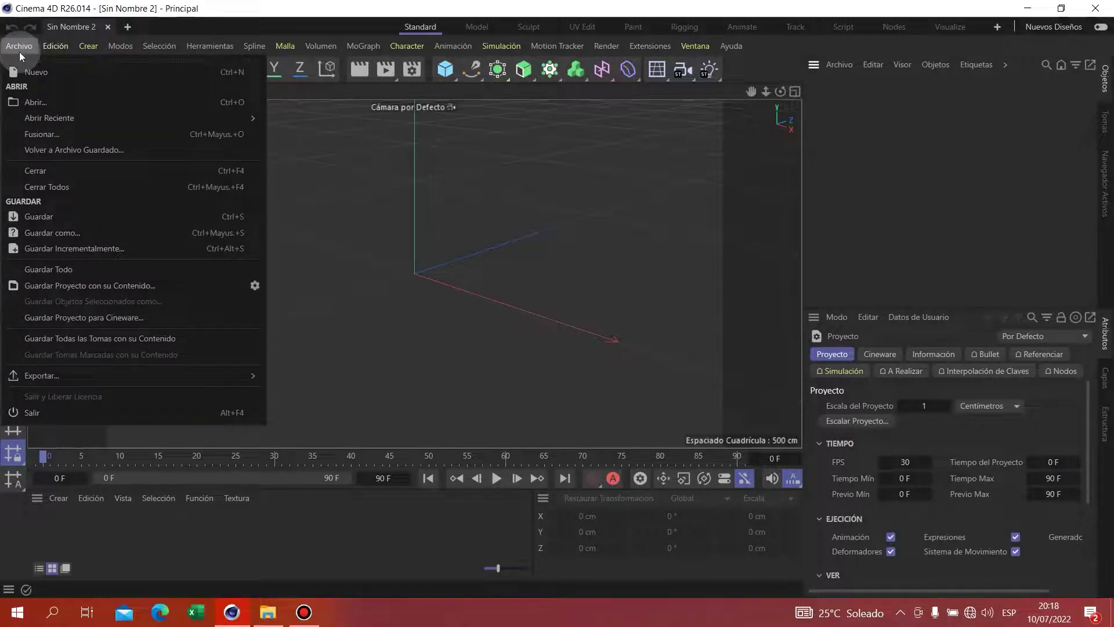
click(51, 102)
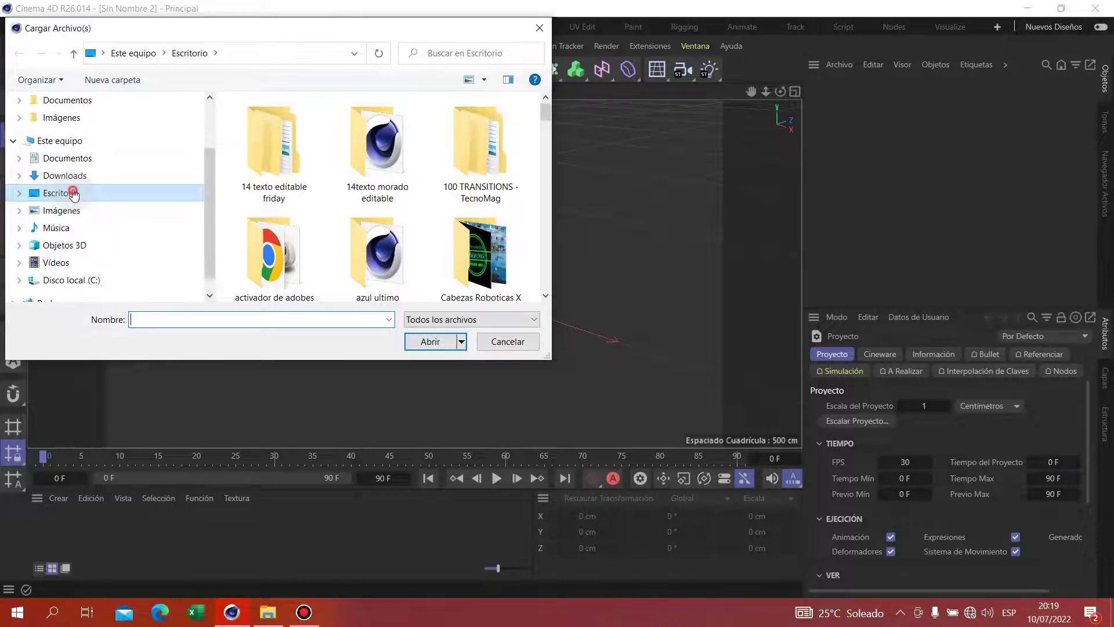
click(73, 195)
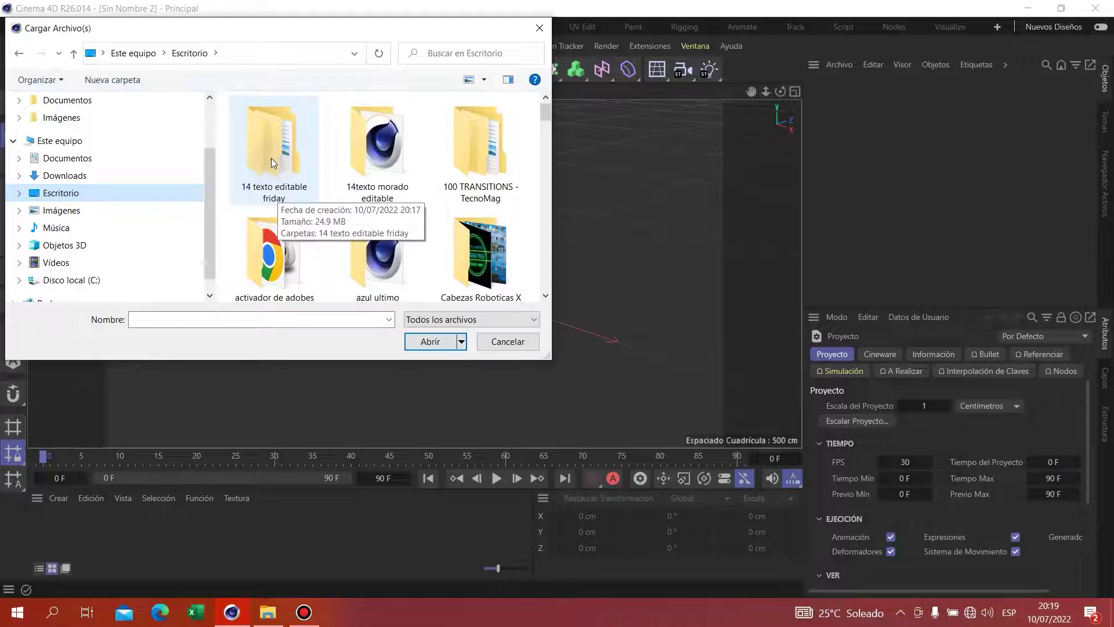
double_click(270, 158)
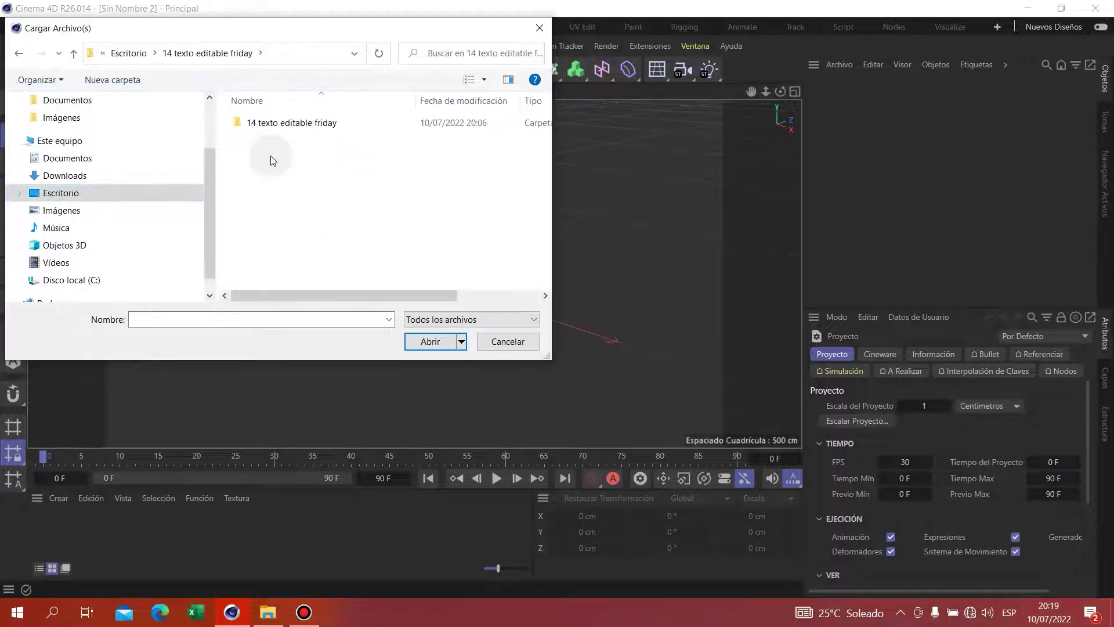
double_click(284, 129)
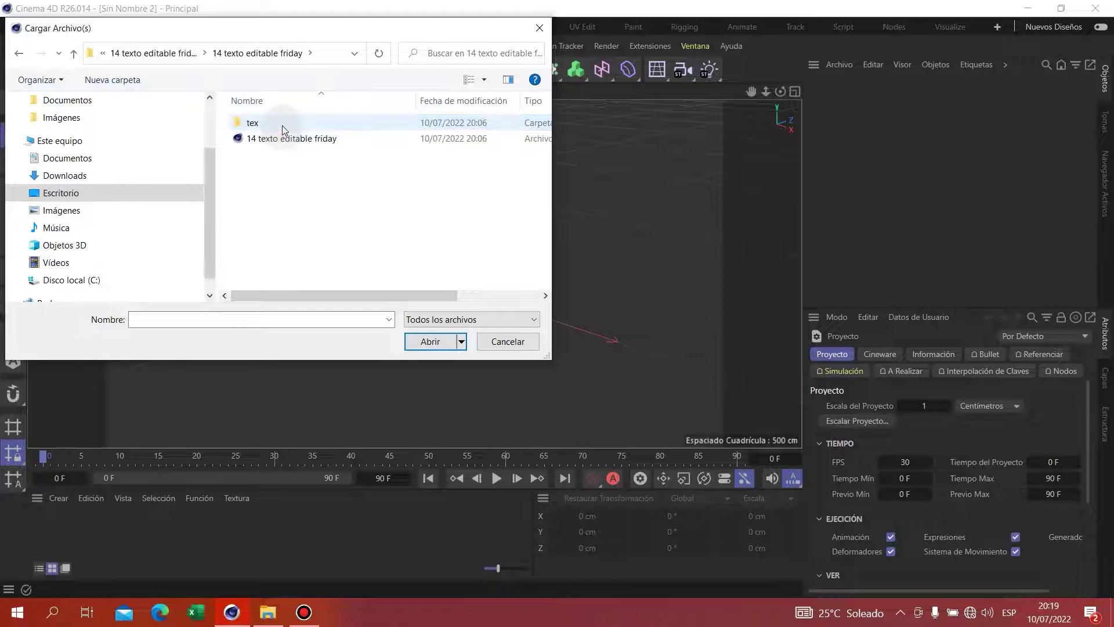
click(313, 141)
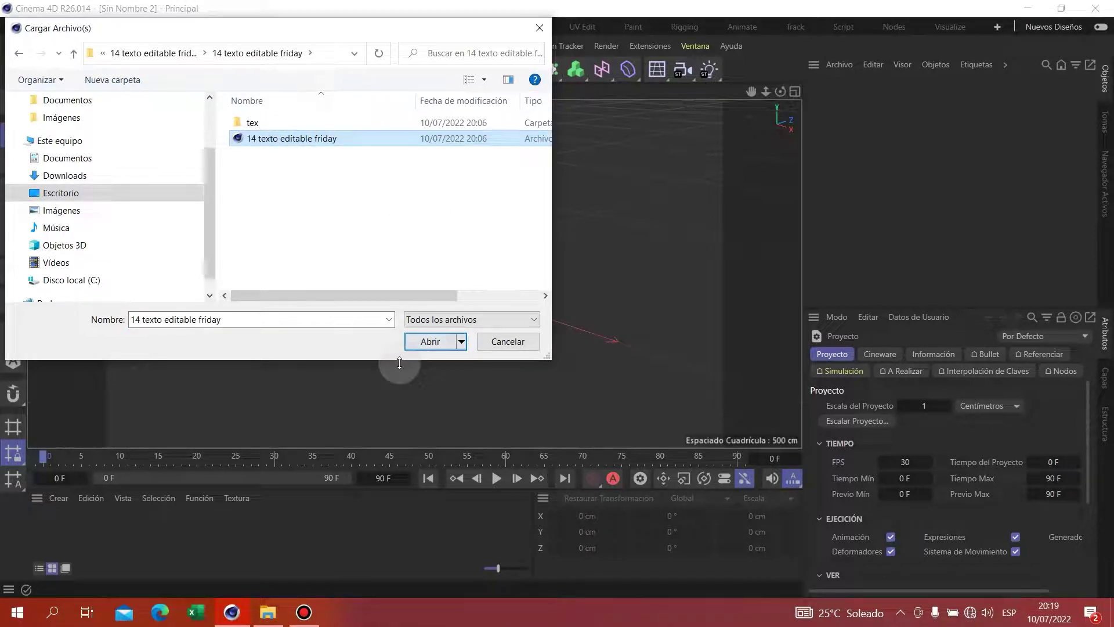
click(433, 345)
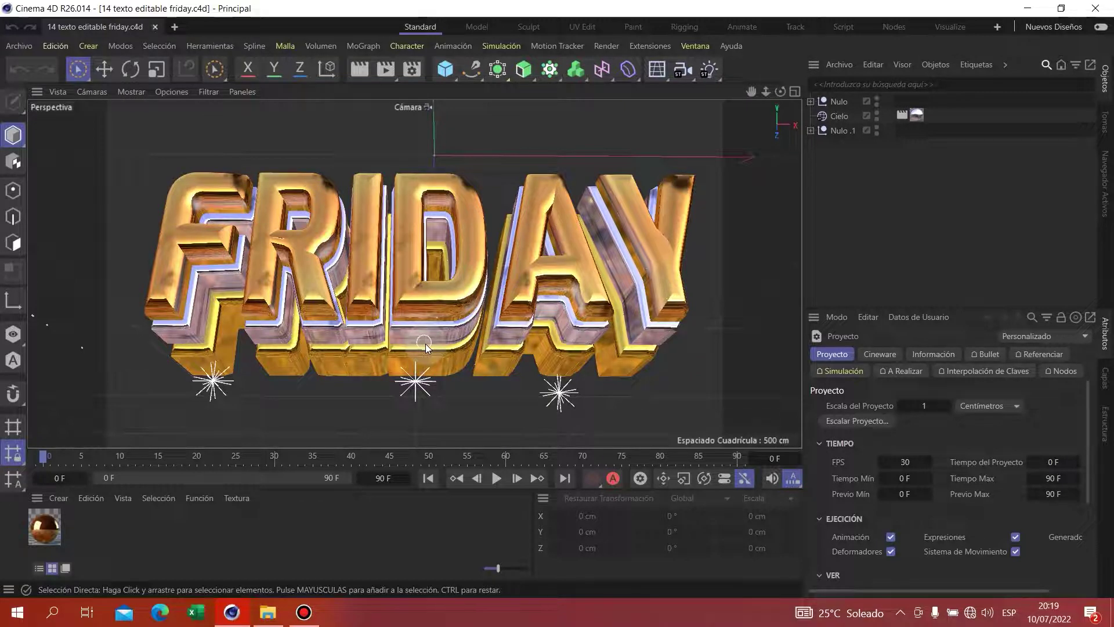
Preview-render FRIDAY in the viewport, then expand Nulo .1 and select Conector
click(357, 65)
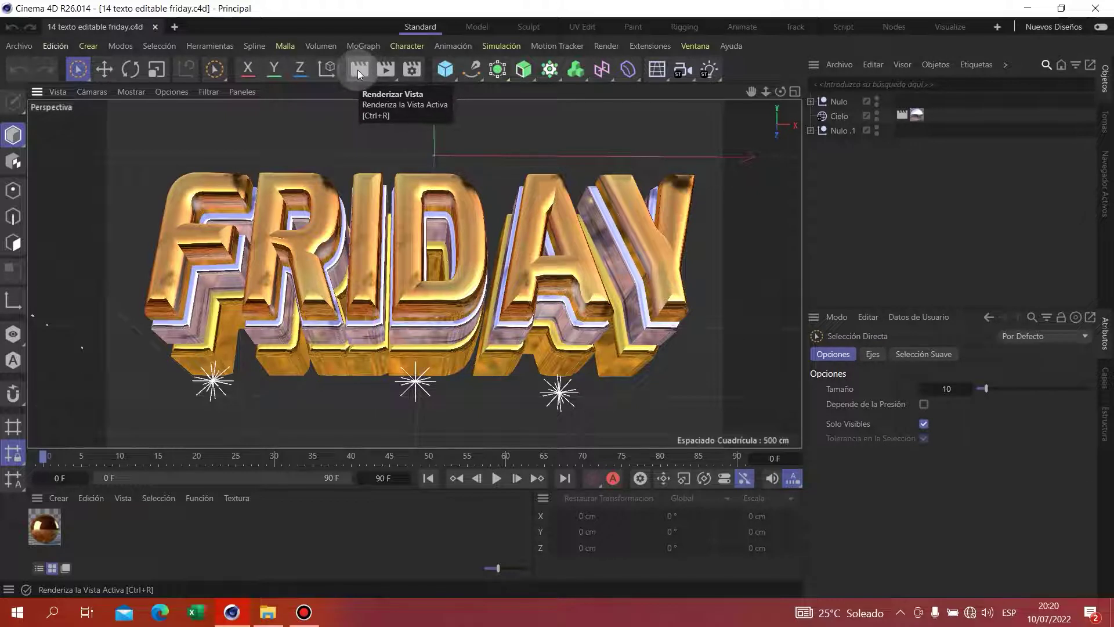
click(358, 69)
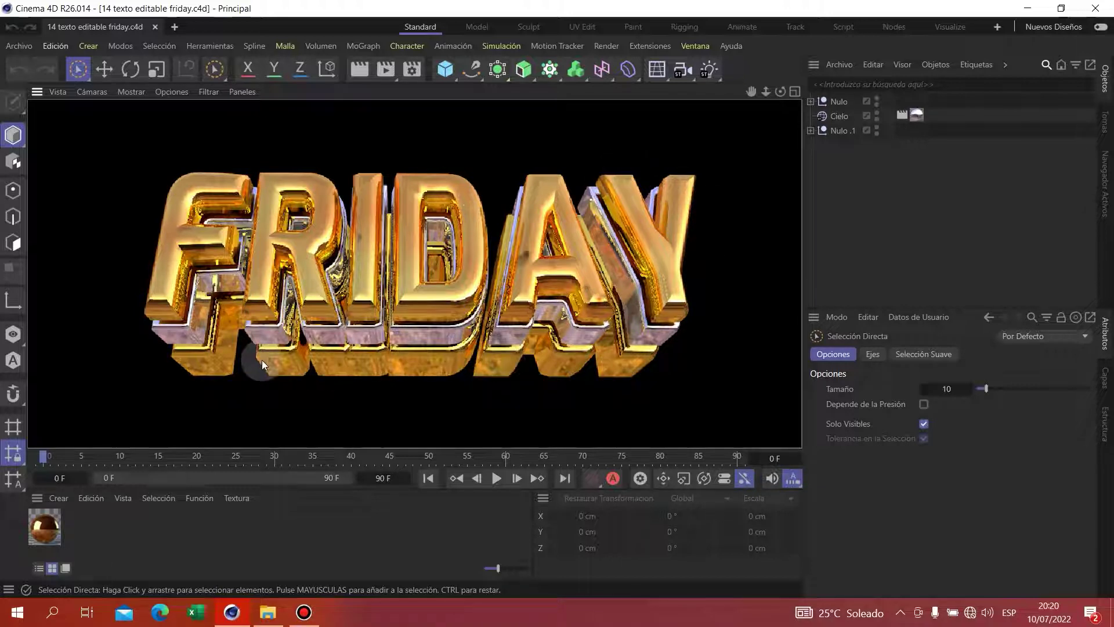
click(810, 131)
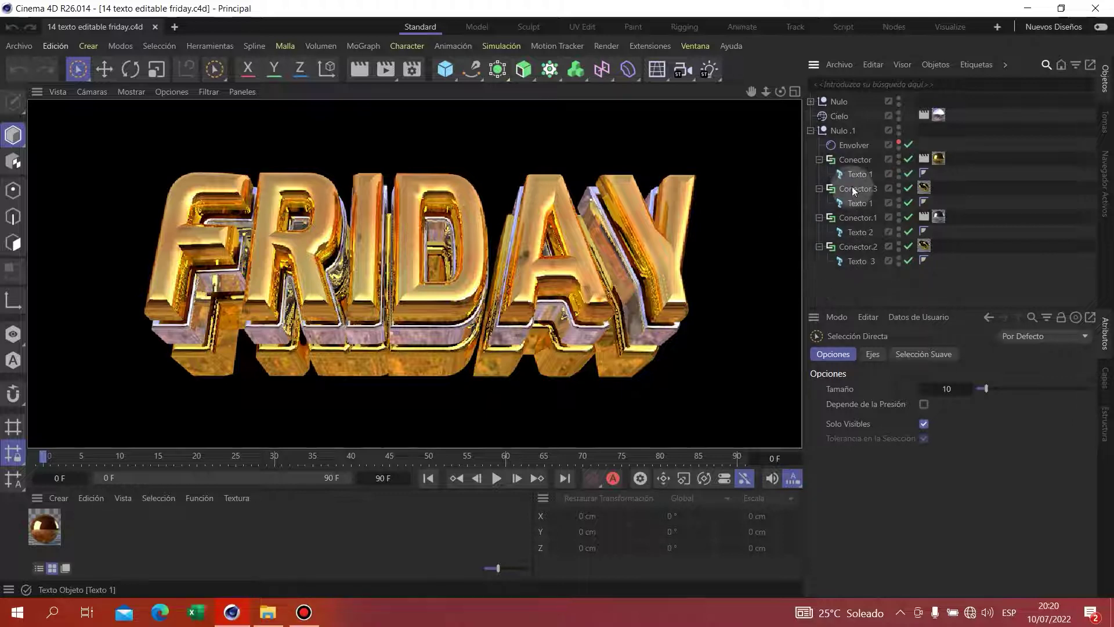
click(854, 167)
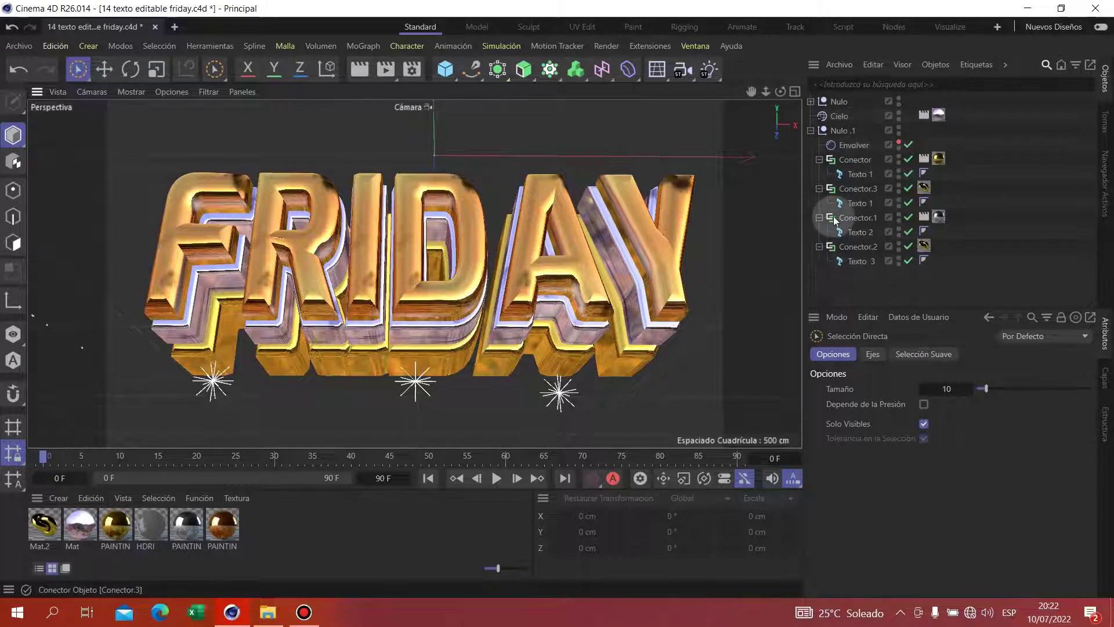
Select Texto 1, Texto 1, Texto 2 and Texto 3 and replace their text with GRAZZY
click(848, 174)
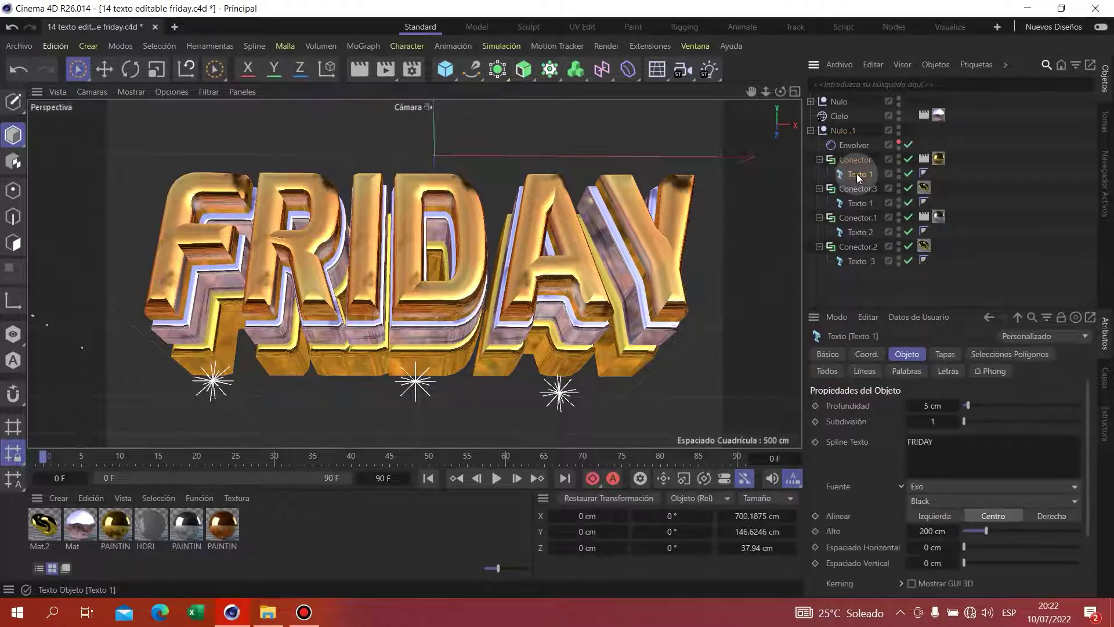
ctrl+click(865, 204)
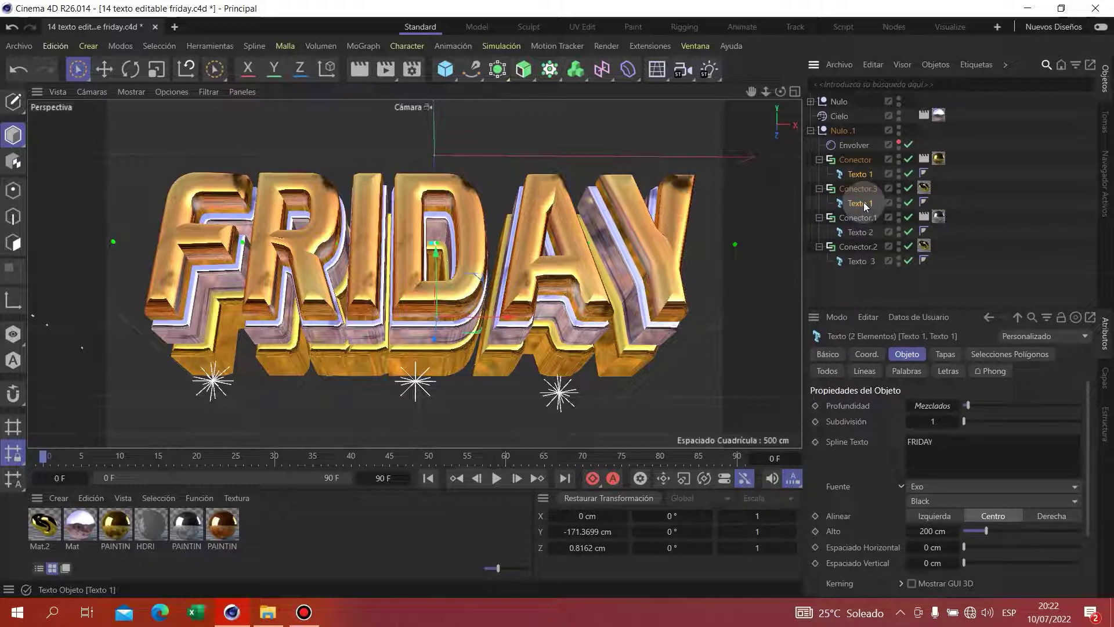
ctrl+click(864, 232)
ctrl+click(853, 262)
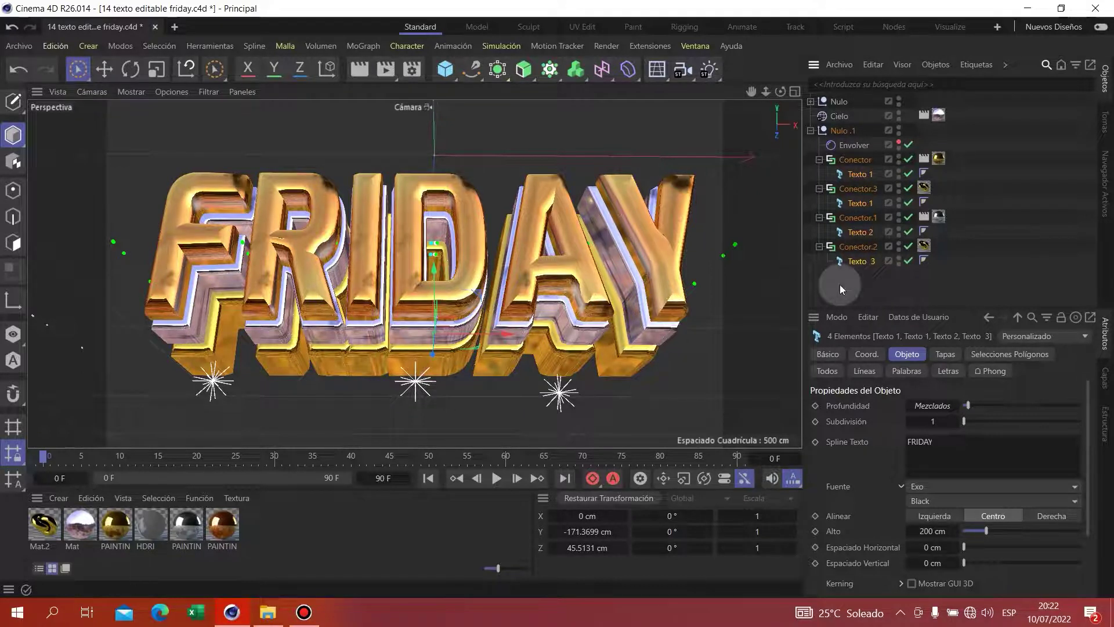
click(948, 441)
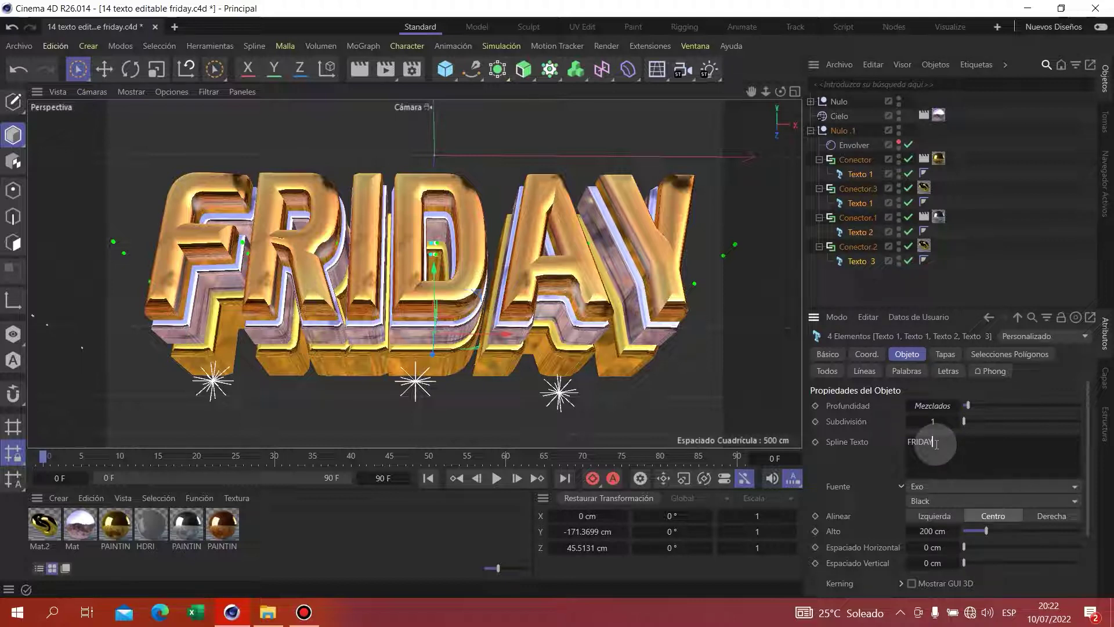
key(BackSpace)
key(BackSpace)
key(BackSpace)
key(BackSpace)
key(BackSpace)
text(GRA)
text(ZZY)
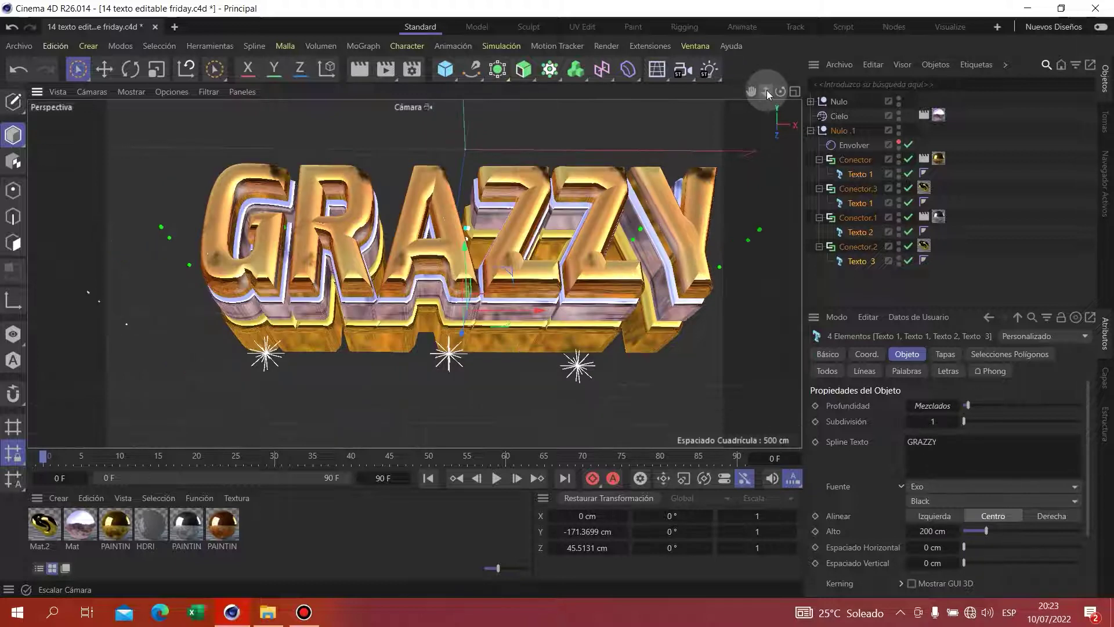
Pan and zoom the viewport camera in on the GRAZZY title
drag(751, 92, 726, 97)
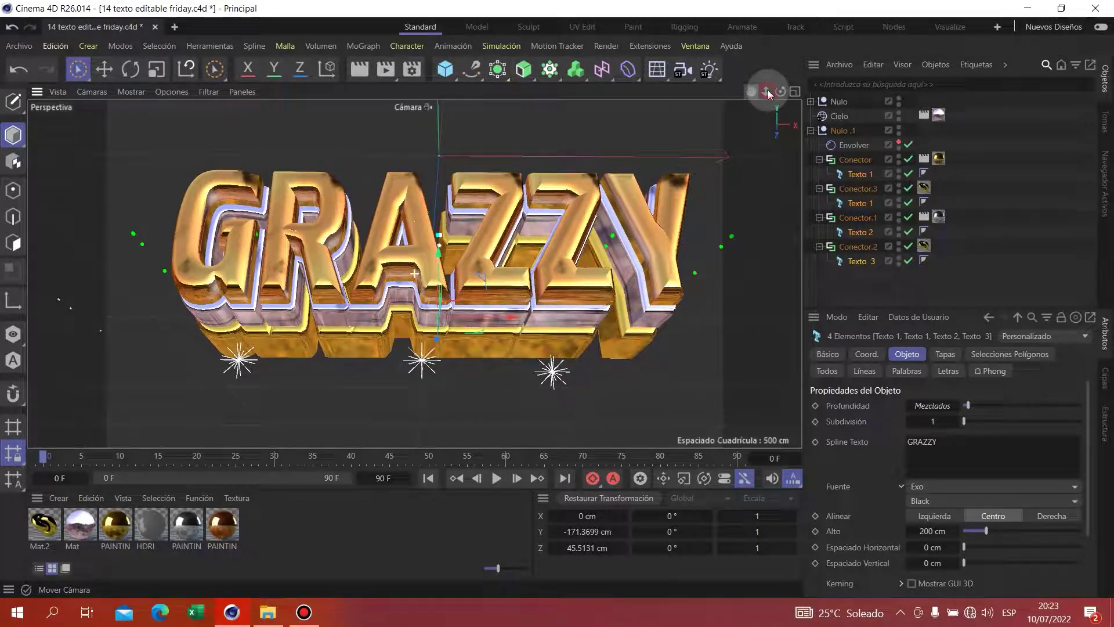
mouse_move(766, 91)
mouse_down()
mouse_move(781, 91)
mouse_move(748, 94)
mouse_up()
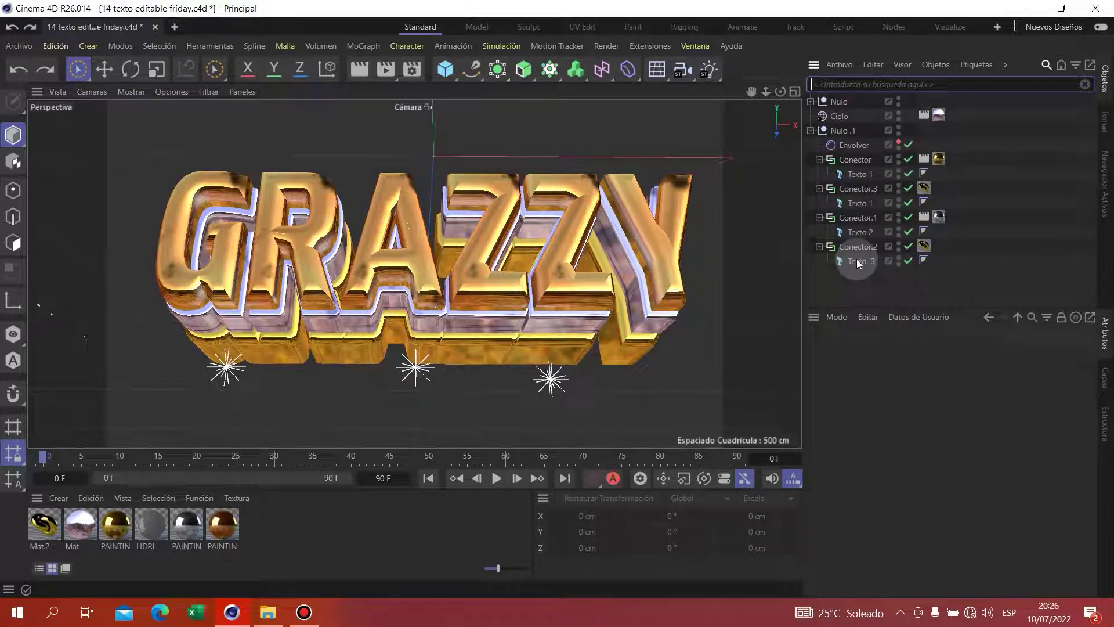
Filter the Object Manager by 'texto', select all four Texto objects and erase their GRAZZY text
click(1048, 64)
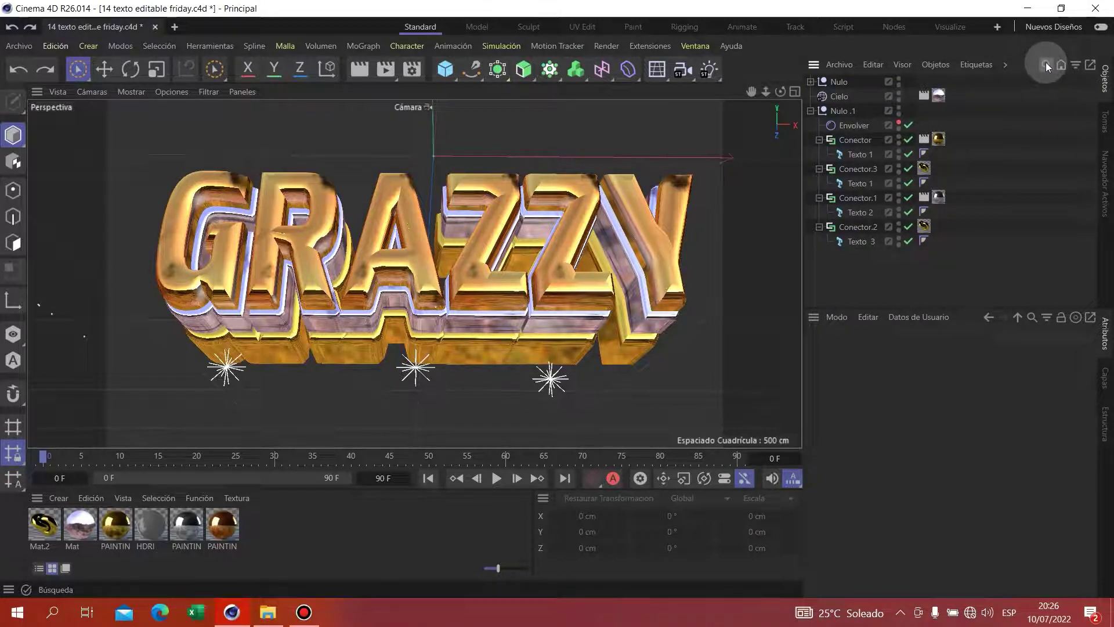
click(1049, 62)
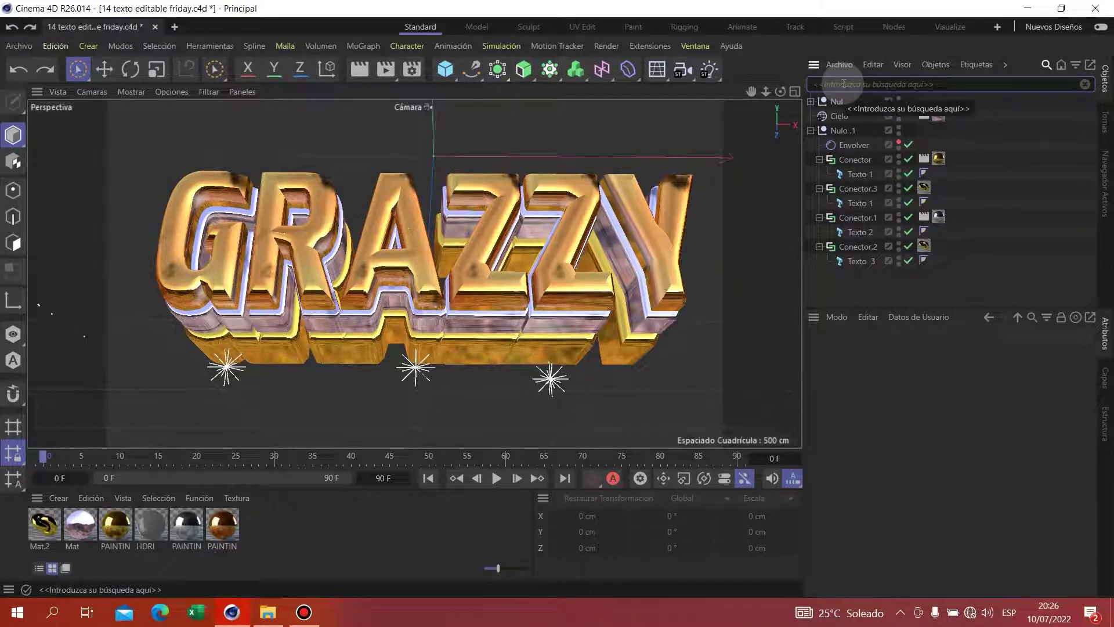
text(texto)
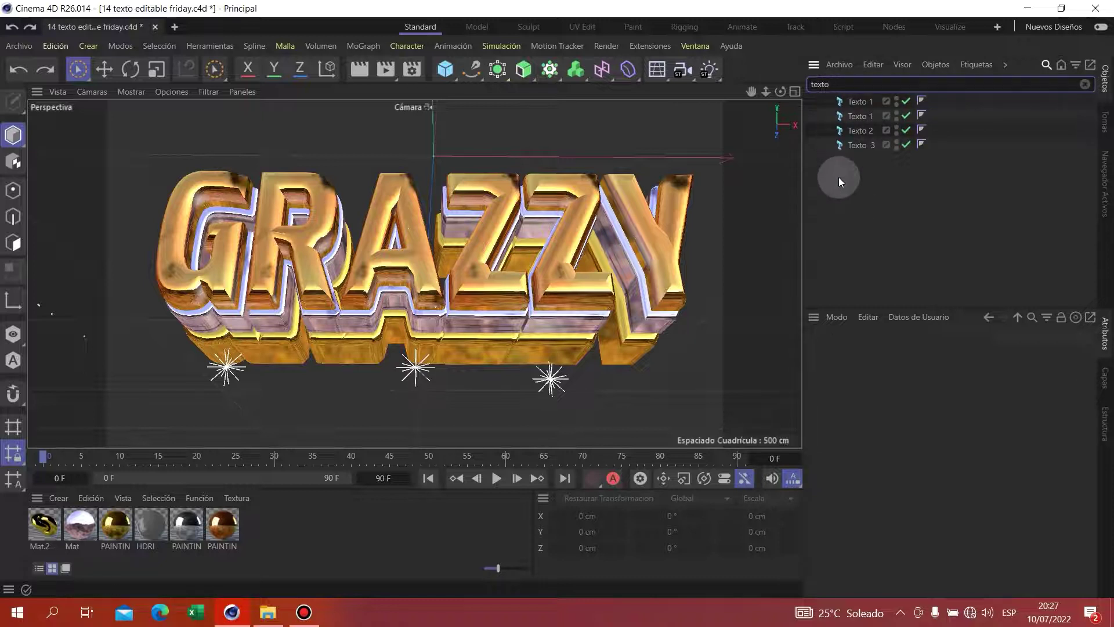
drag(827, 176, 891, 93)
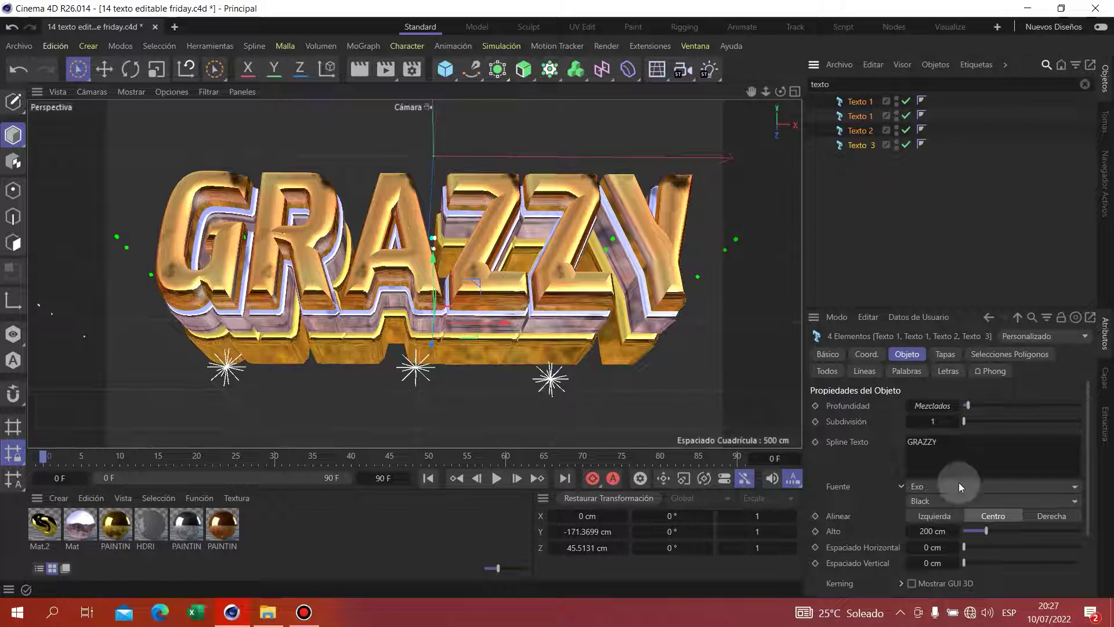
click(958, 459)
key(BackSpace)
key(BackSpace)
key(BackSpace)
key(BackSpace)
key(BackSpace)
key(BackSpace)
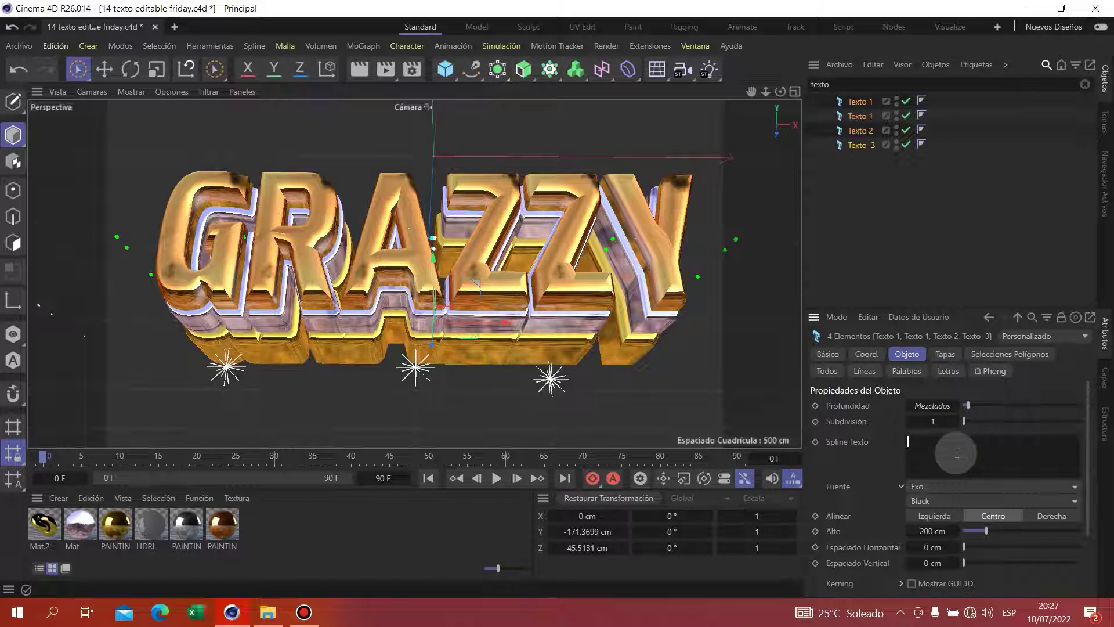
Enter FRIDAY as the Spline Texto text of the four selected Texto objects
text(FRIDAY)
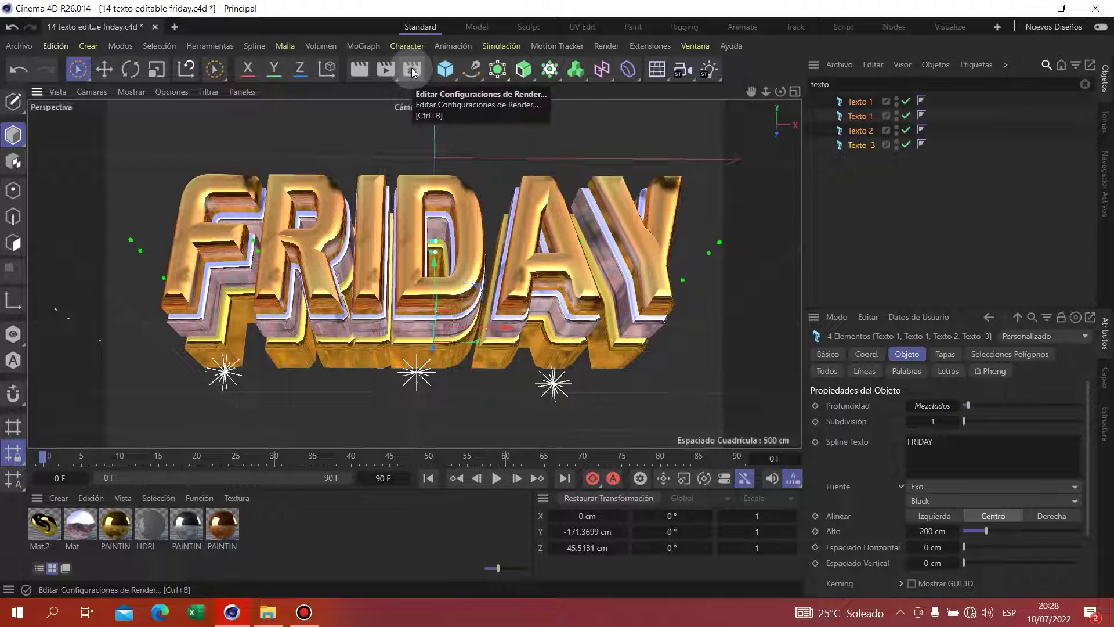
Apply the HDTV 1080 25 output preset (1920x1080) and browse for the saved-image location
click(412, 71)
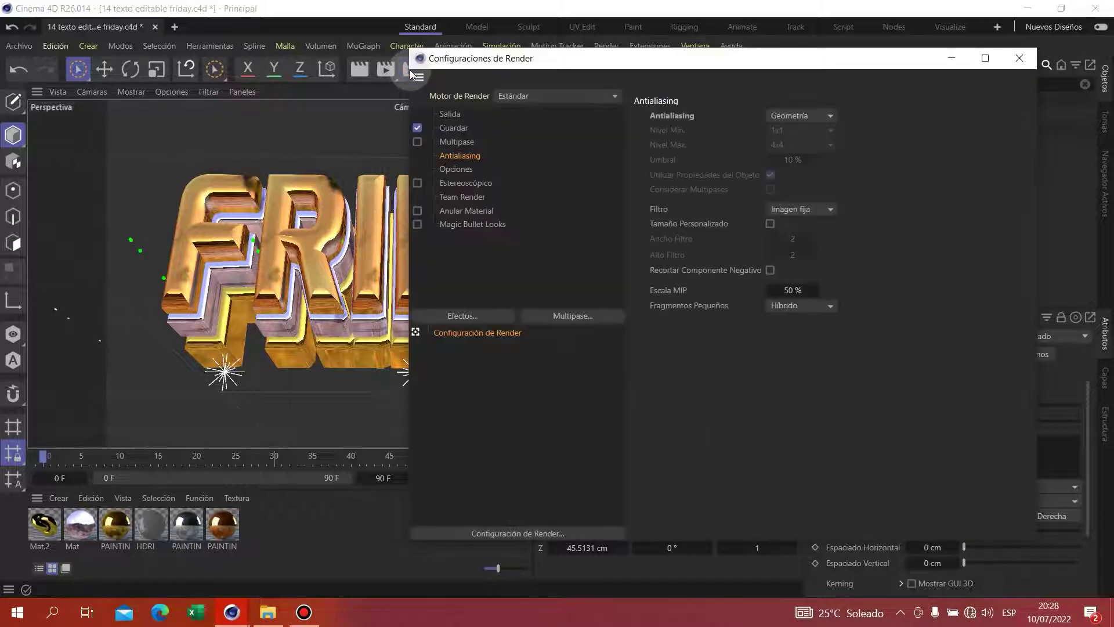
click(451, 114)
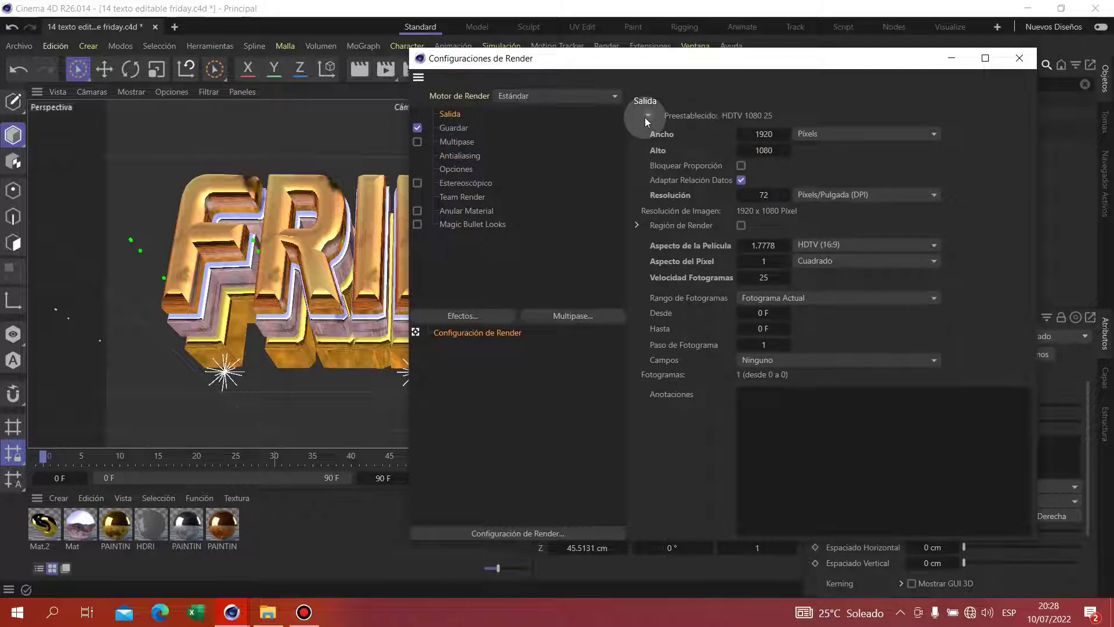
click(648, 115)
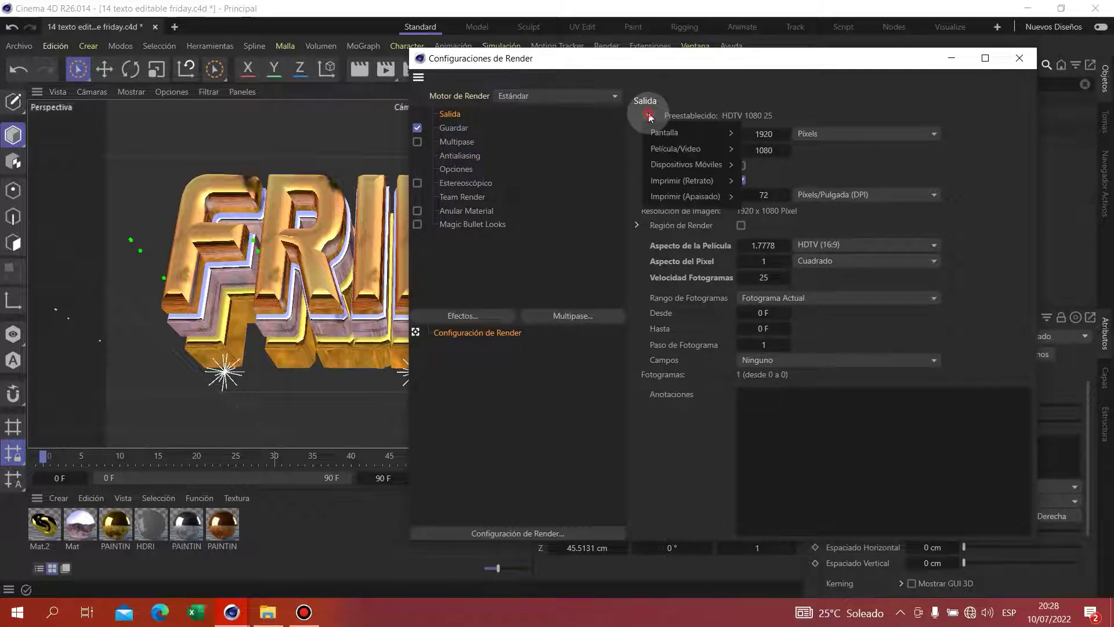
mouse_move(675, 148)
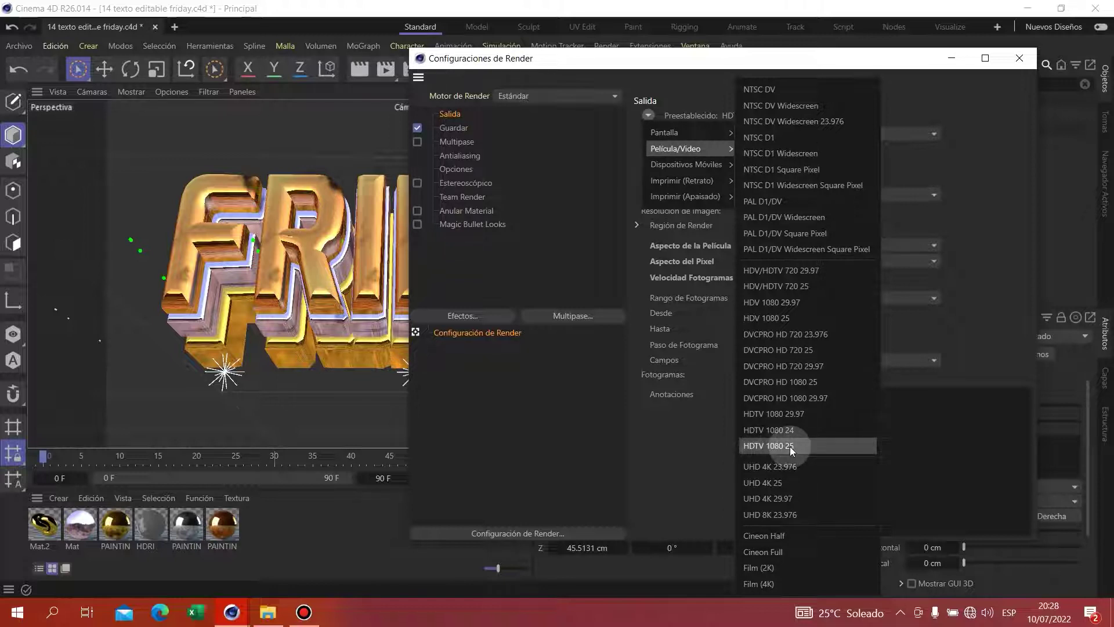
click(792, 448)
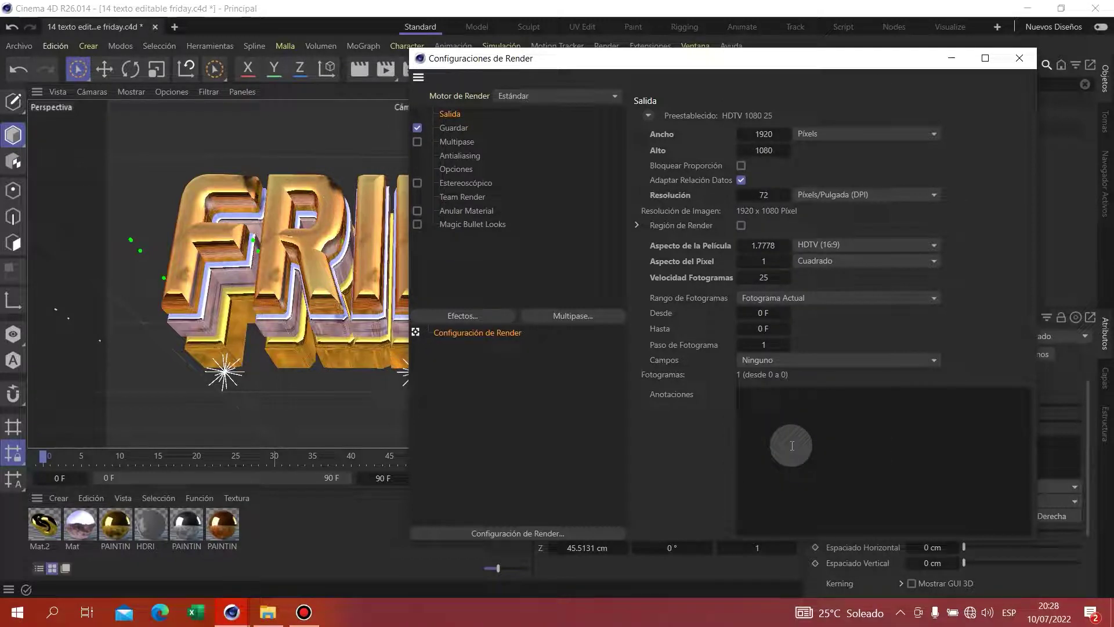
click(454, 132)
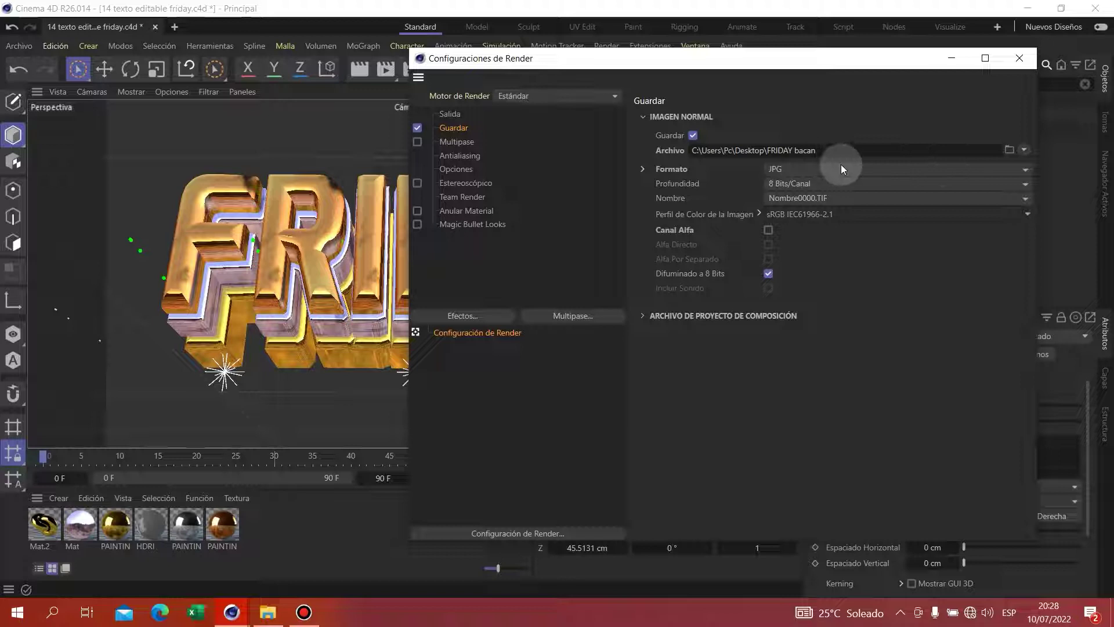
click(1010, 150)
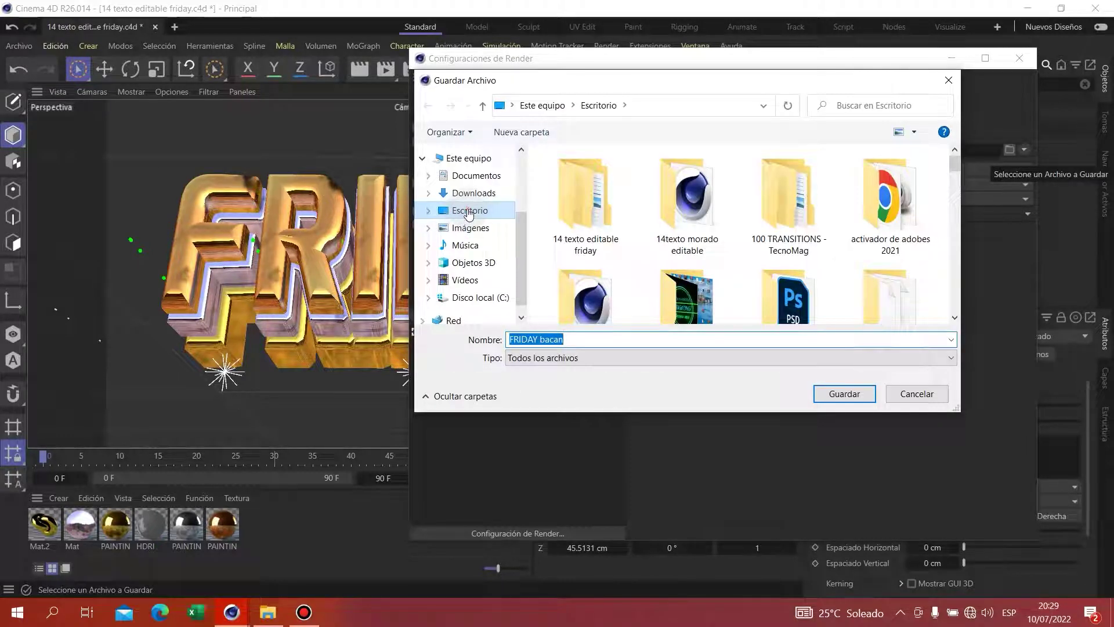
Set the saved image to 'TEXTO PNG' in the Desktop folder
click(469, 212)
click(572, 342)
double_click(573, 341)
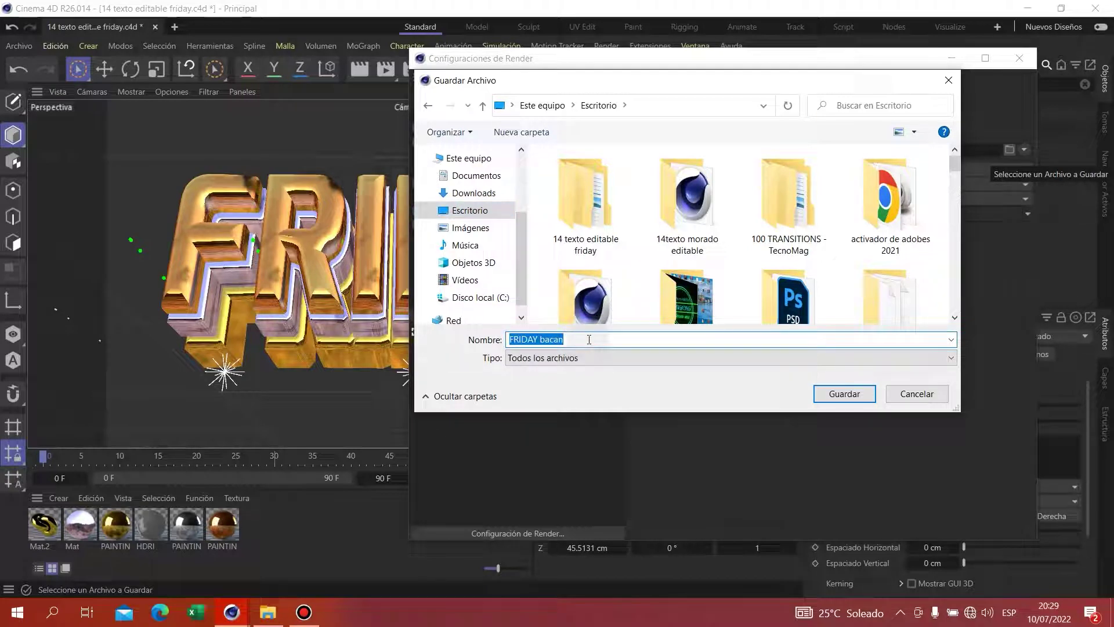
key(BackSpace)
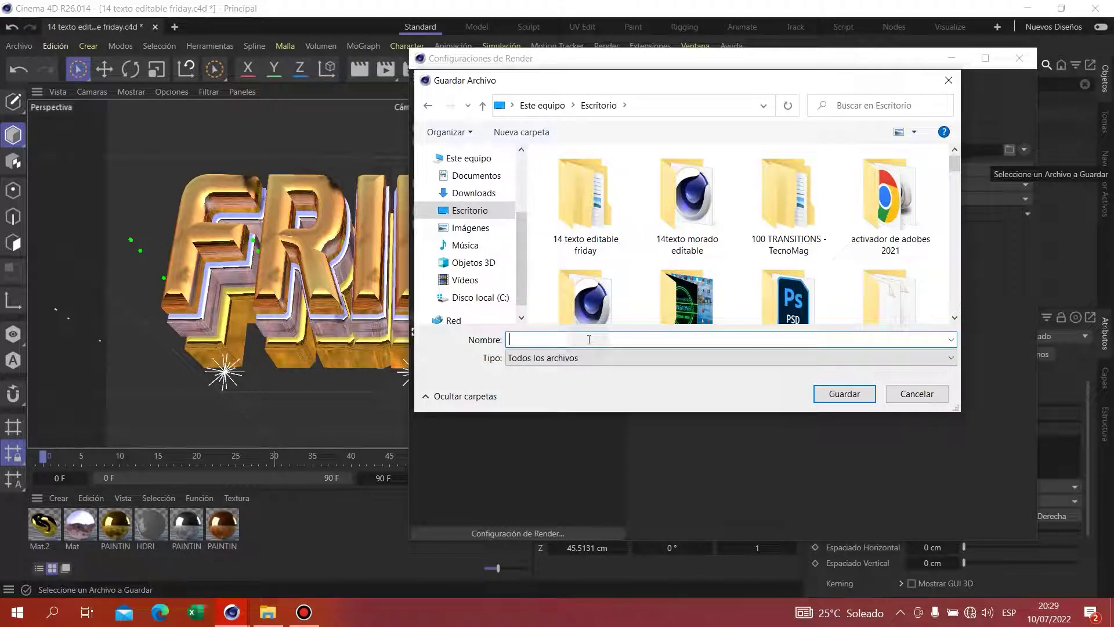
text(TEXTO PNG)
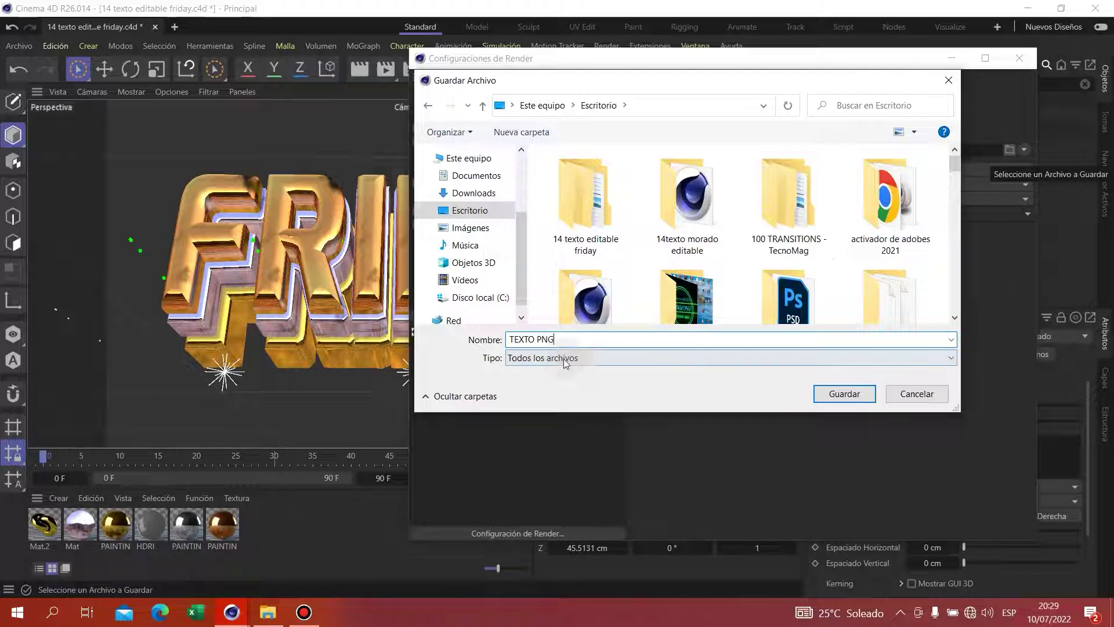
click(850, 397)
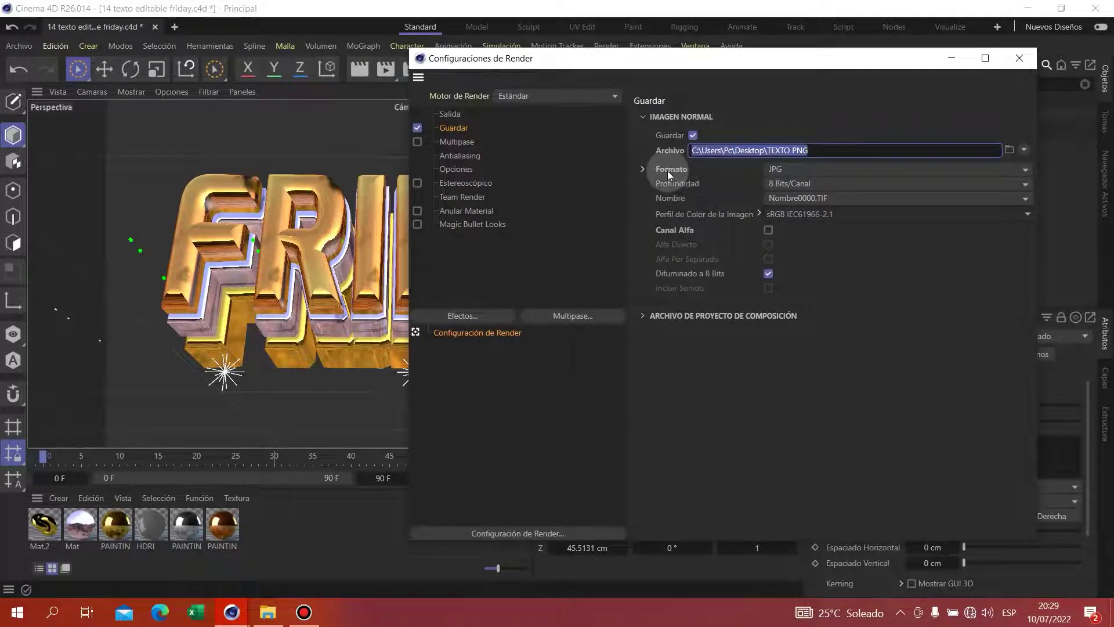
Set the output format to PNG with an alpha channel for a transparent background
click(877, 169)
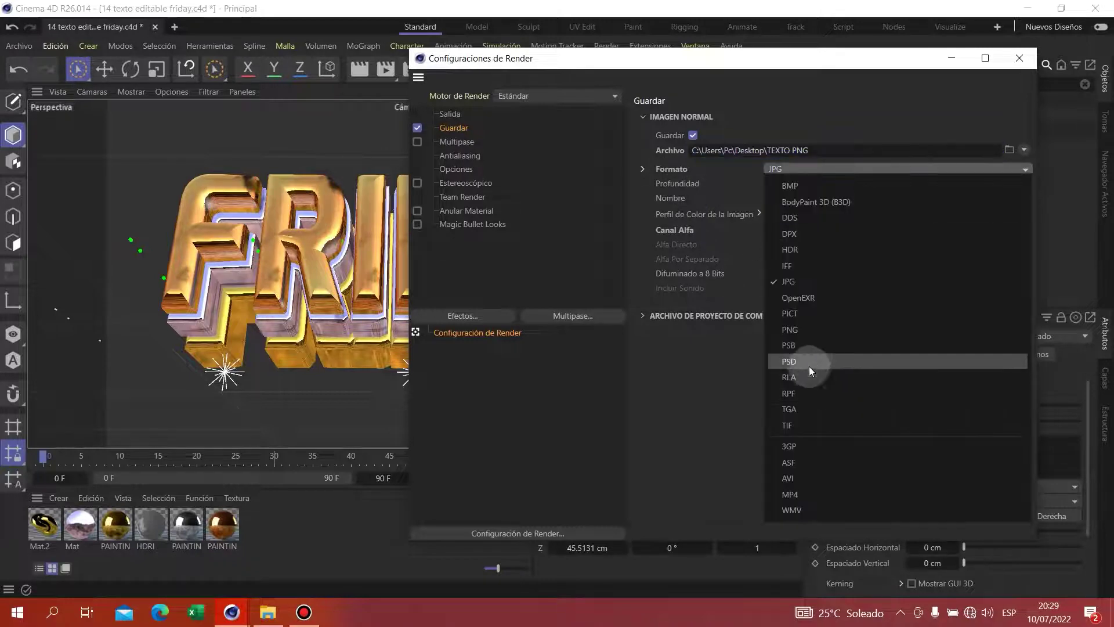
click(807, 331)
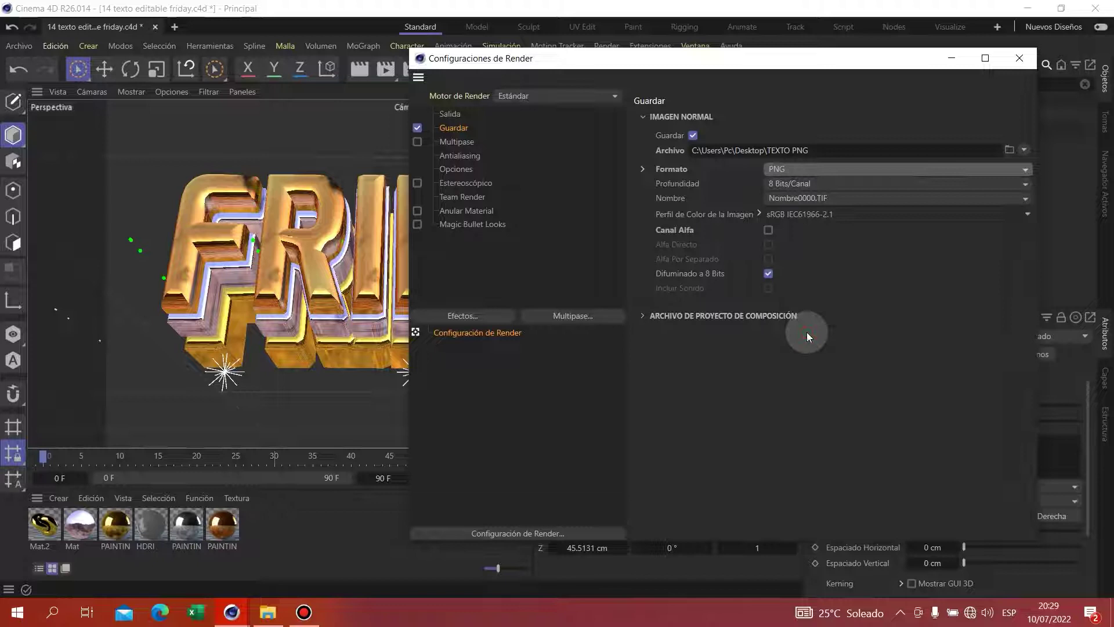
click(756, 234)
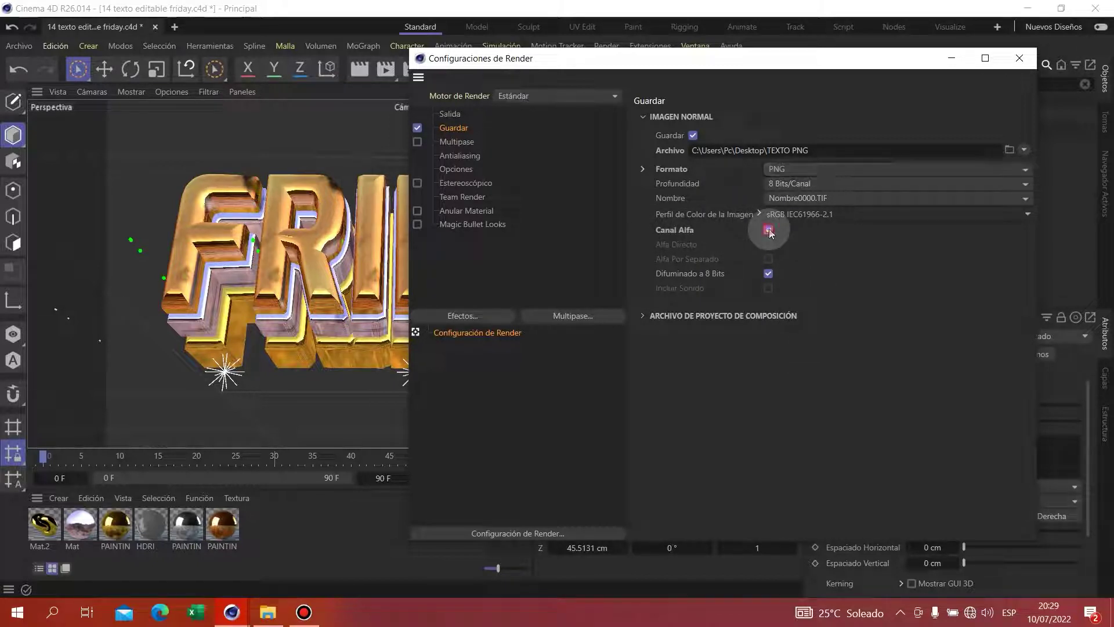
Set antialiasing quality to Mejorado
click(458, 156)
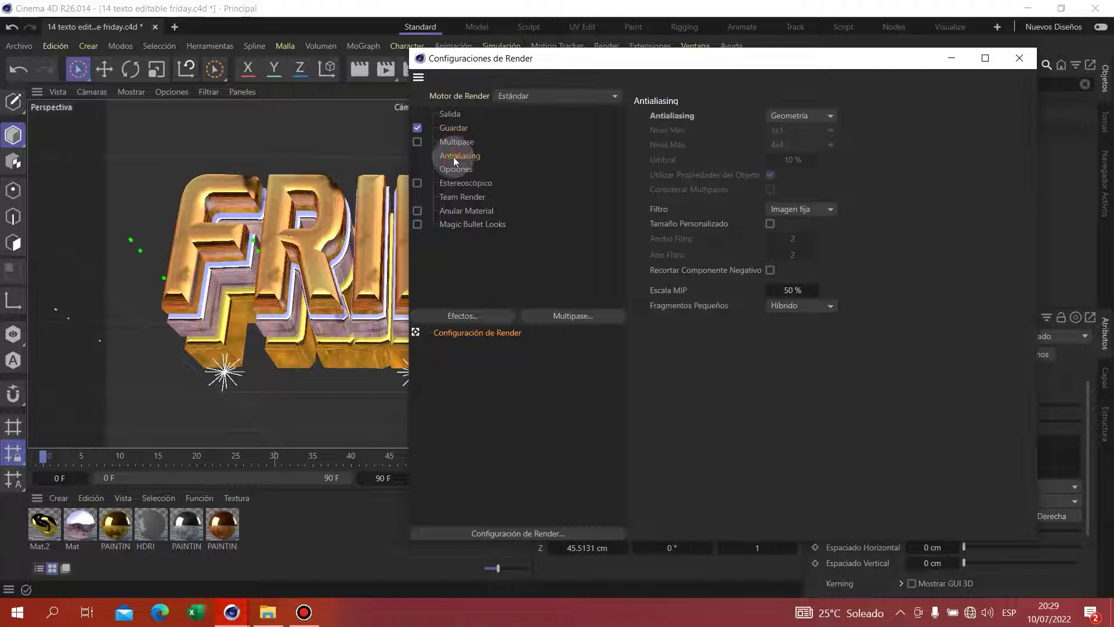
click(831, 116)
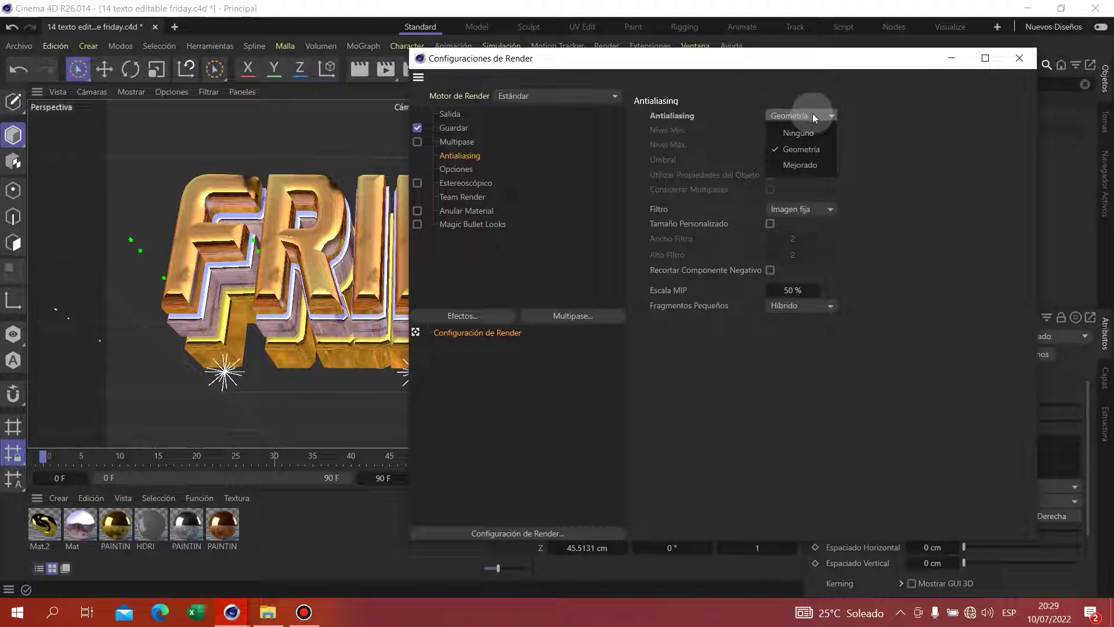
click(801, 165)
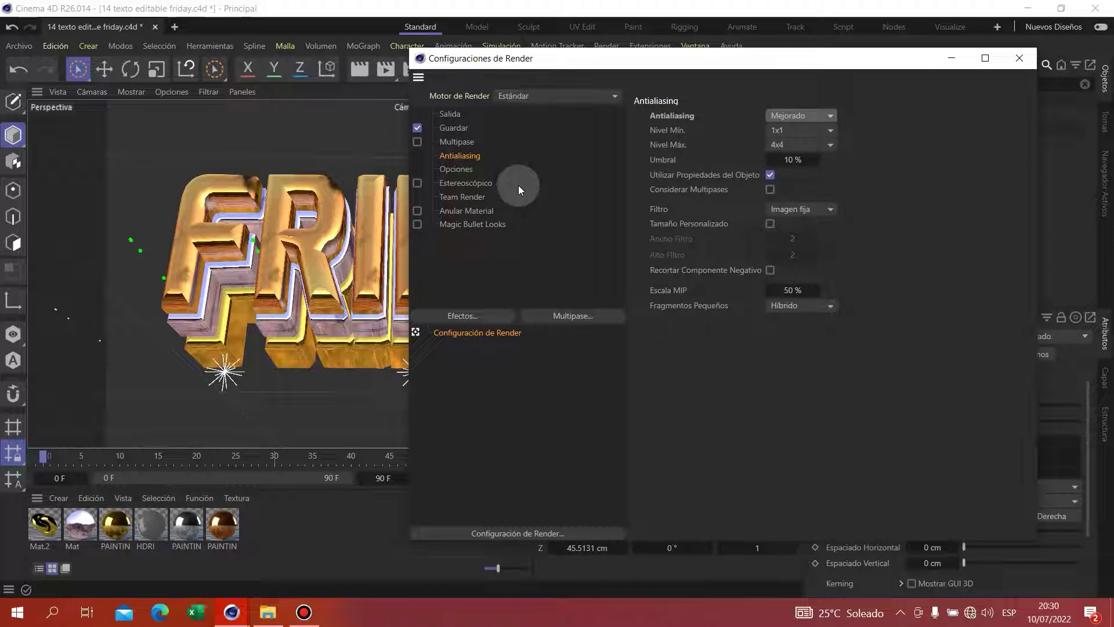
Render the FRIDAY scene to the Picture Viewer at 1920x1080, then close the viewer and minimize Cinema 4D
click(1020, 60)
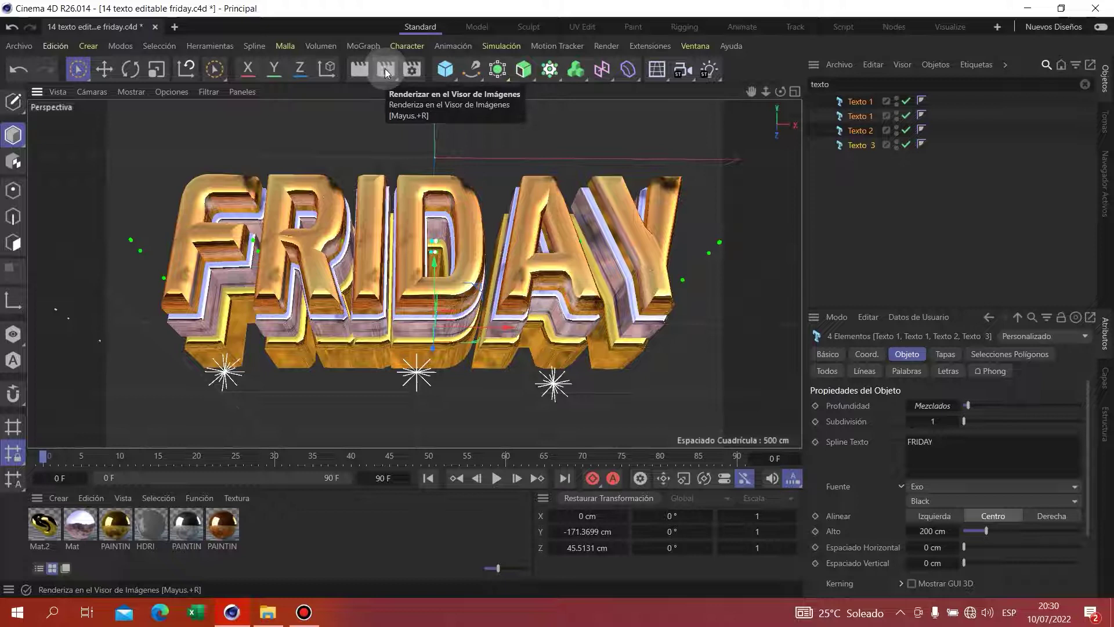
click(385, 70)
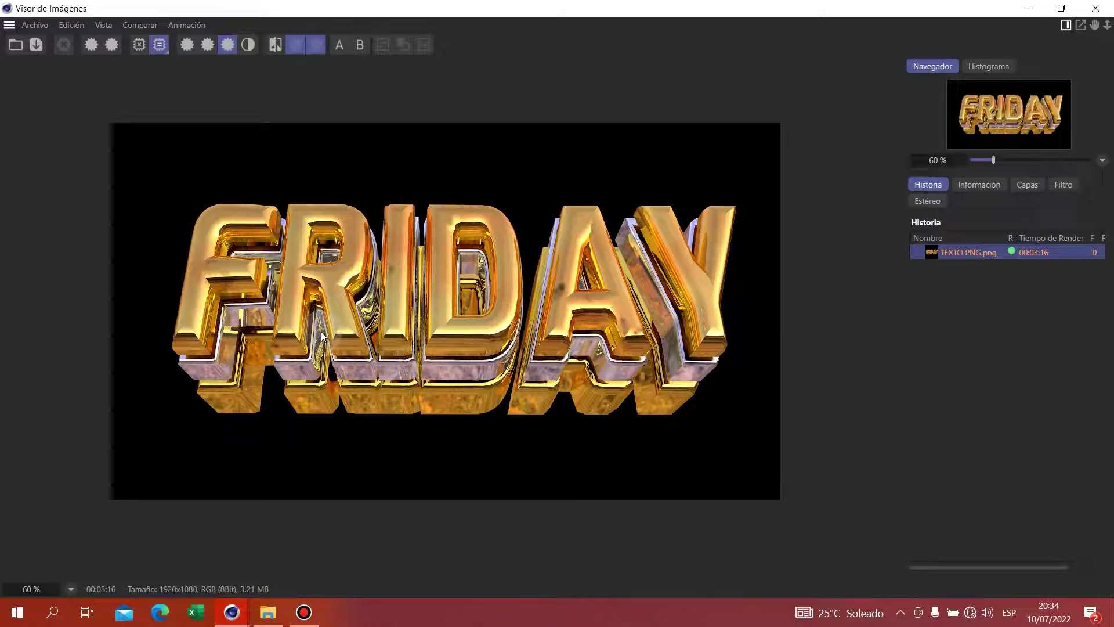
click(1096, 8)
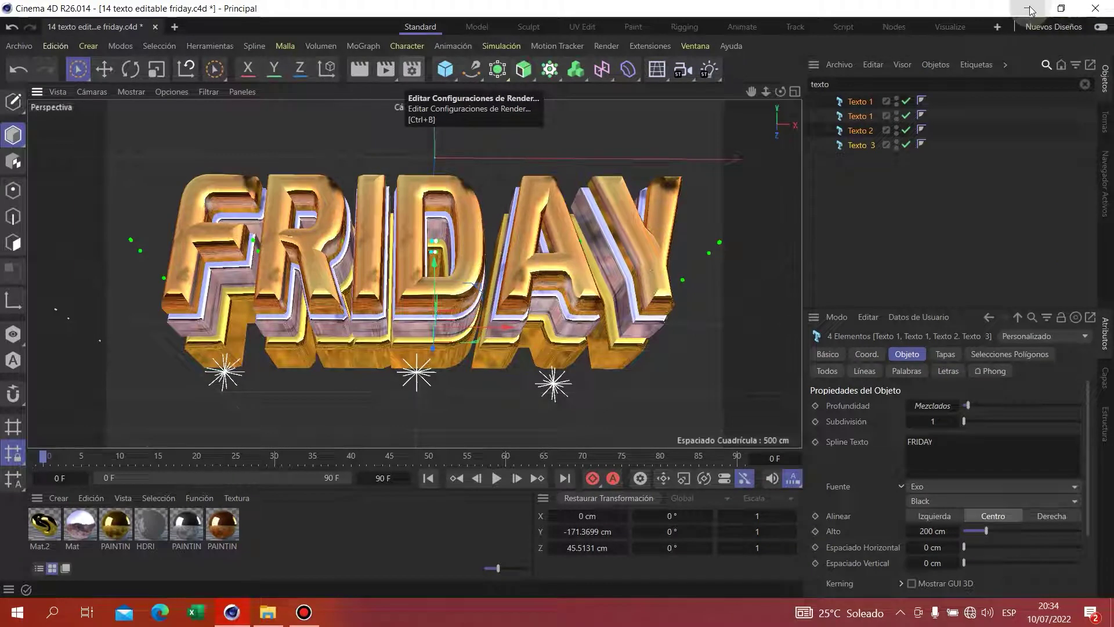
click(1030, 11)
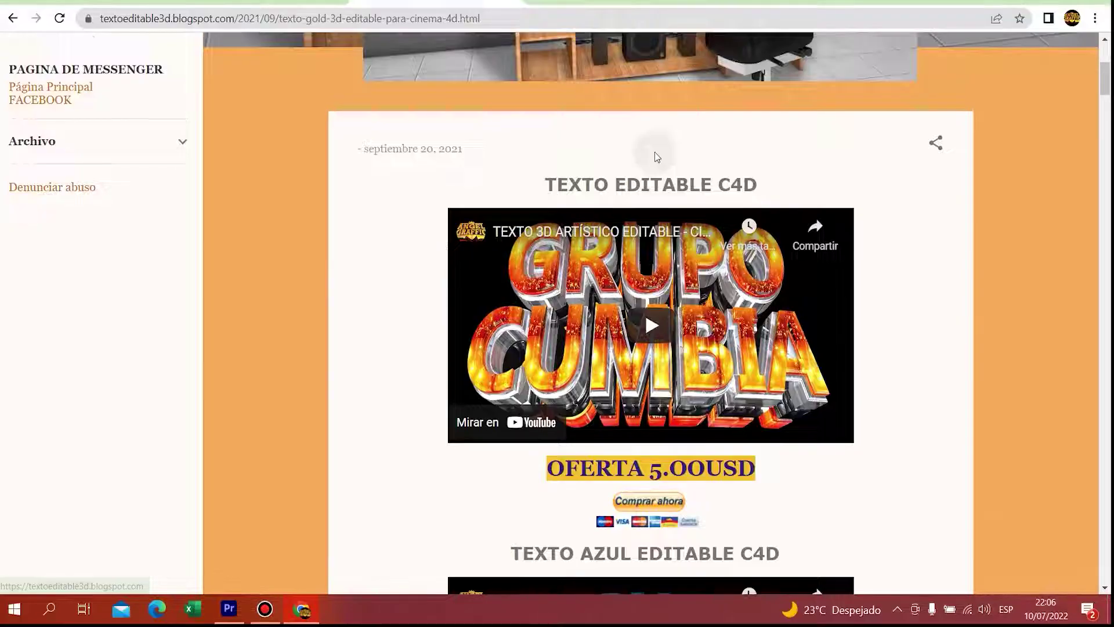
scroll(655, 157, down, 3)
scroll(655, 156, up, 1)
scroll(655, 157, up, 3)
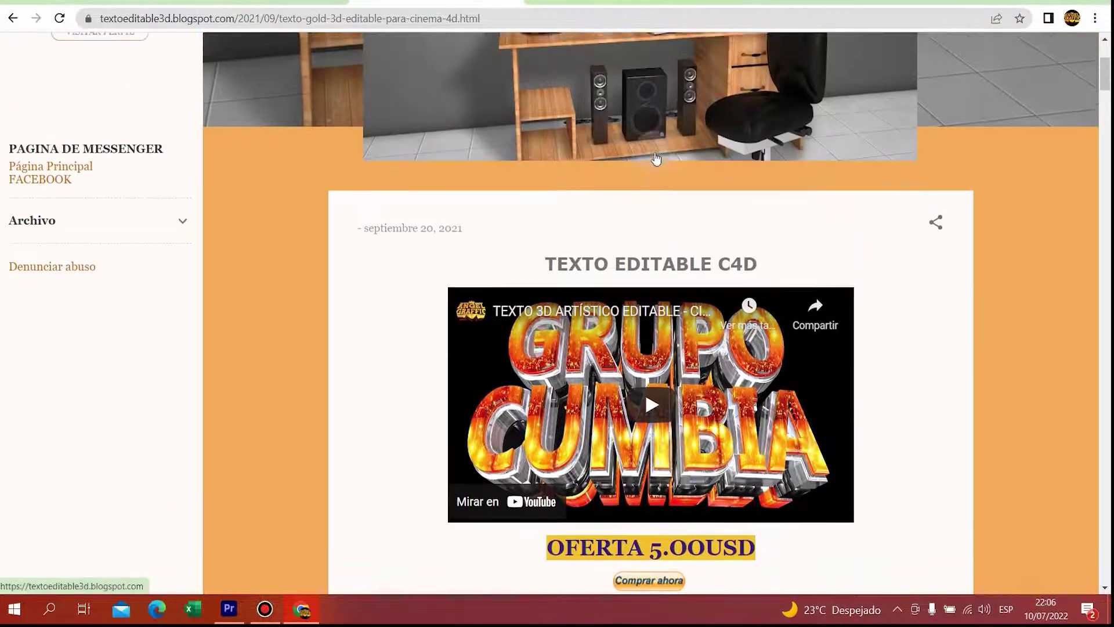
scroll(656, 156, up, 4)
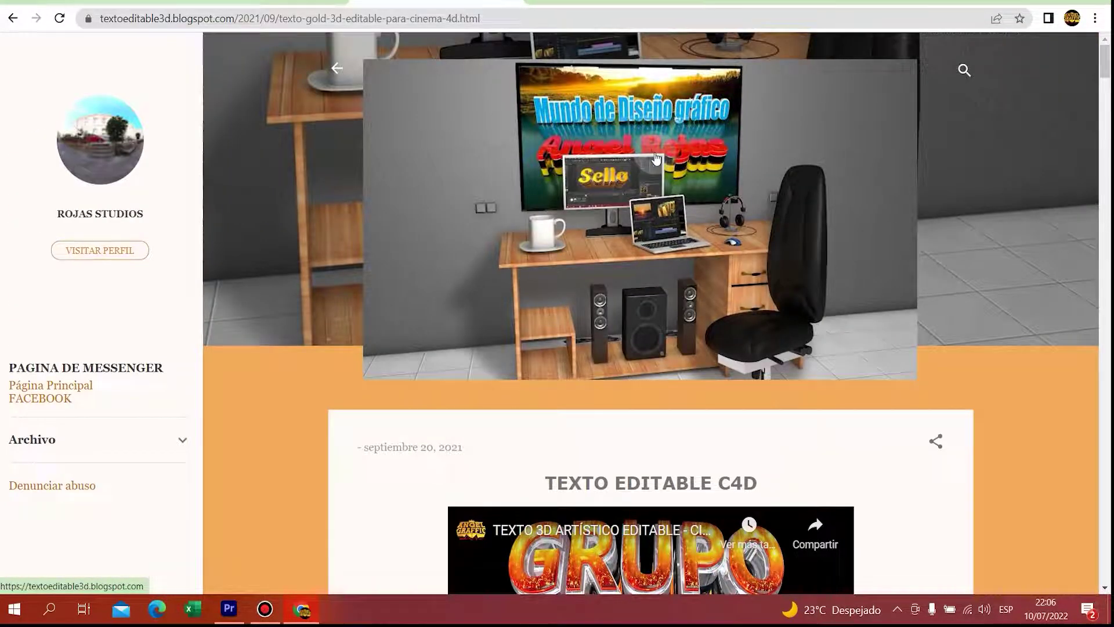
scroll(656, 156, down, 3)
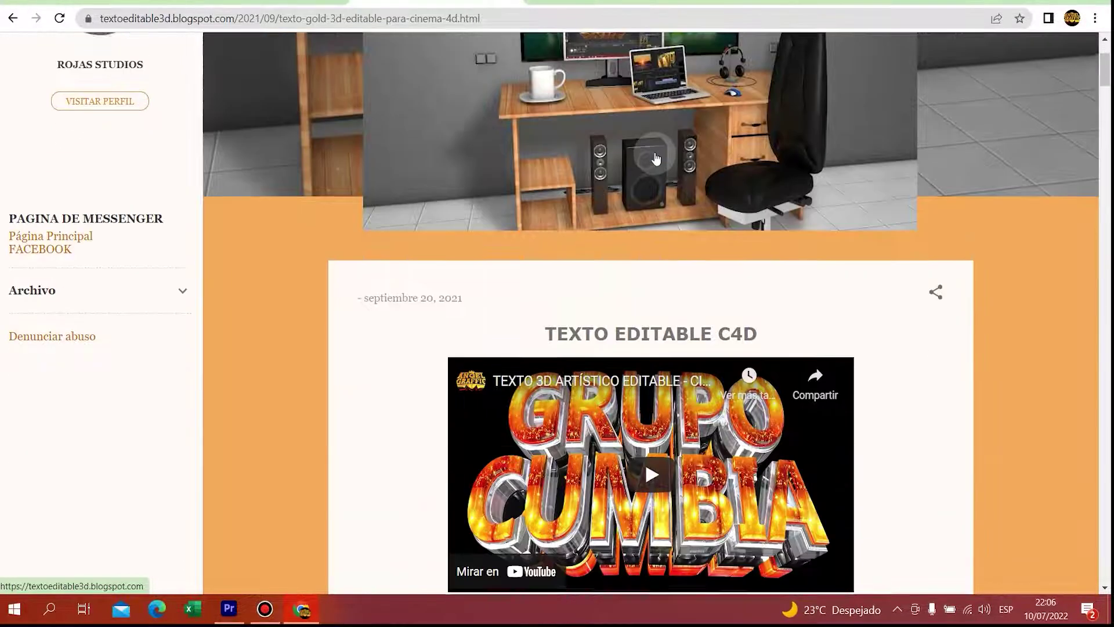
scroll(656, 157, down, 4)
scroll(656, 156, down, 4)
scroll(656, 157, down, 5)
scroll(655, 157, down, 4)
scroll(655, 157, down, 3)
scroll(654, 157, down, 3)
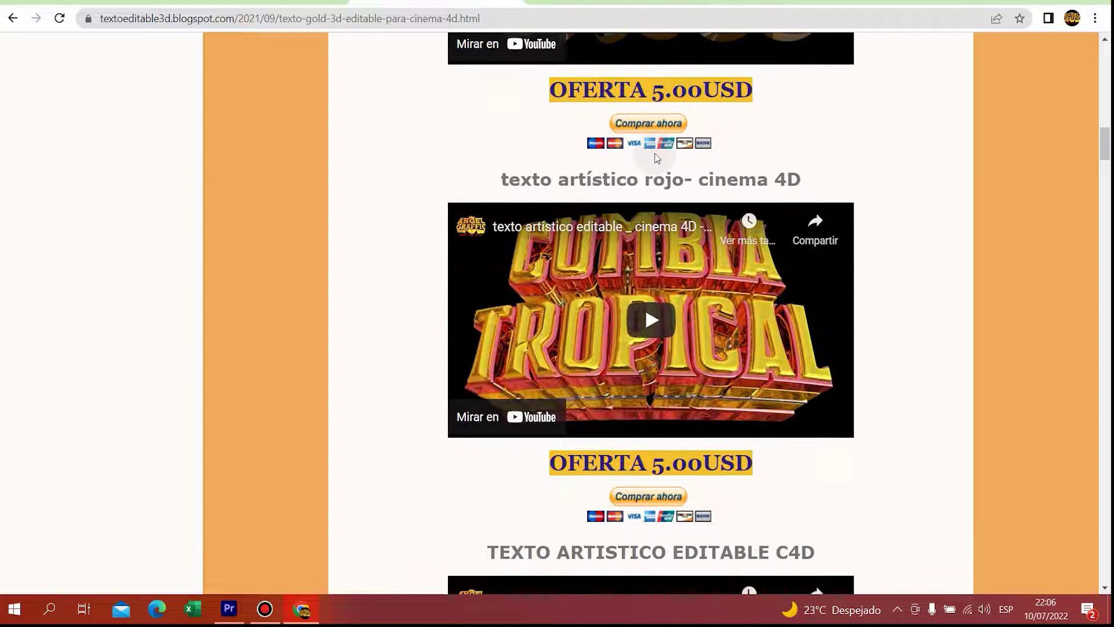
scroll(656, 158, down, 5)
scroll(656, 159, down, 4)
scroll(656, 158, down, 5)
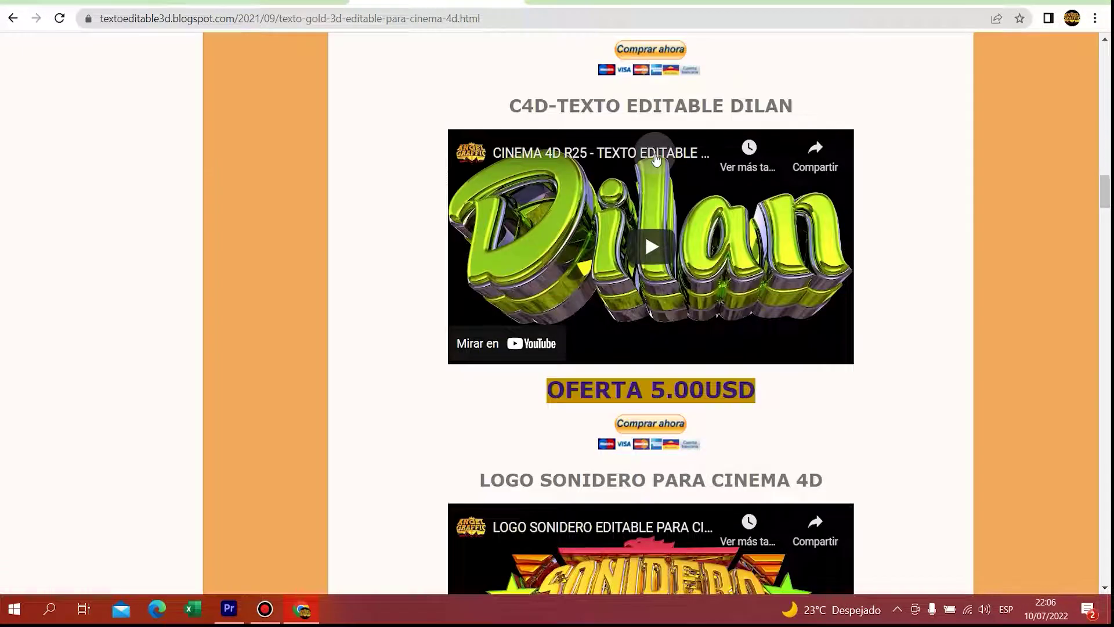
scroll(655, 159, down, 2)
scroll(656, 159, down, 3)
scroll(656, 158, down, 4)
scroll(655, 158, down, 4)
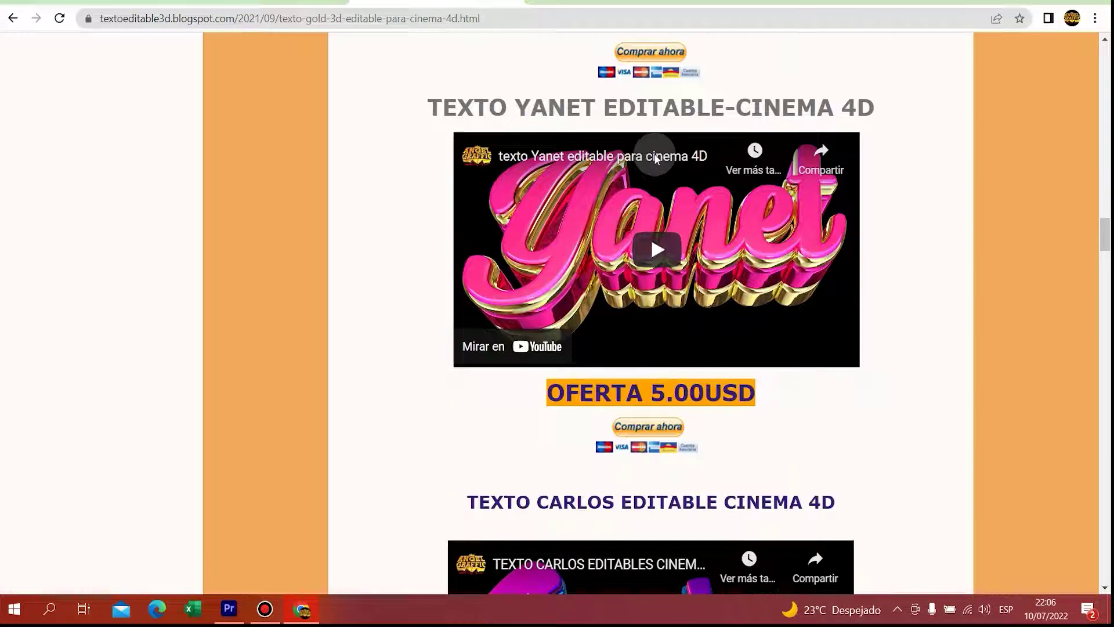
scroll(656, 159, down, 4)
scroll(655, 159, down, 5)
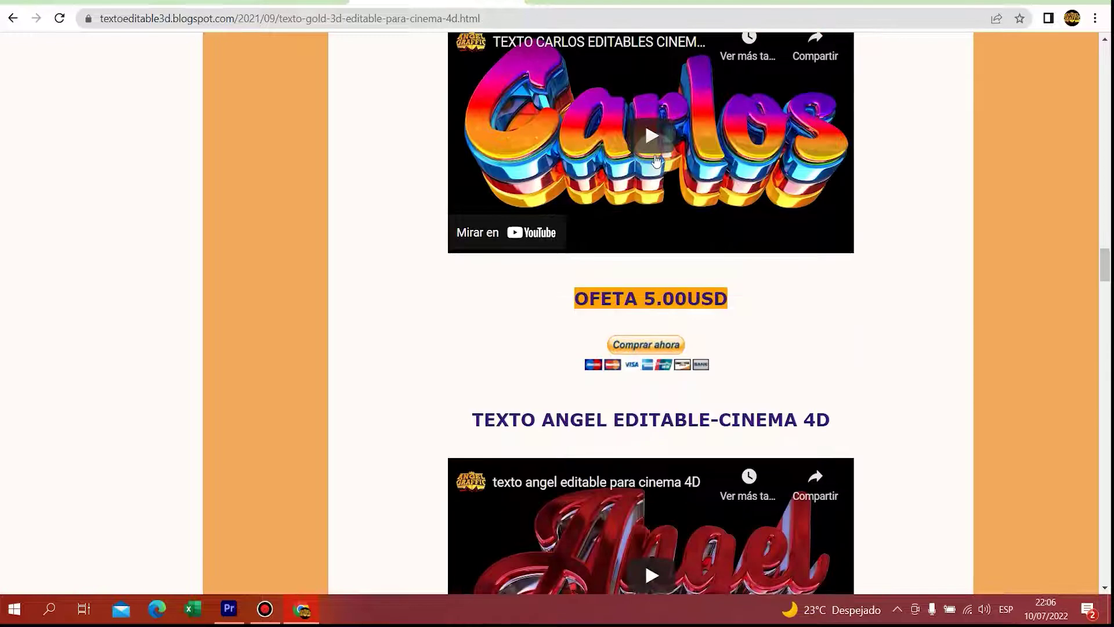
scroll(656, 159, down, 5)
scroll(655, 159, down, 1)
scroll(656, 159, down, 3)
scroll(655, 159, down, 5)
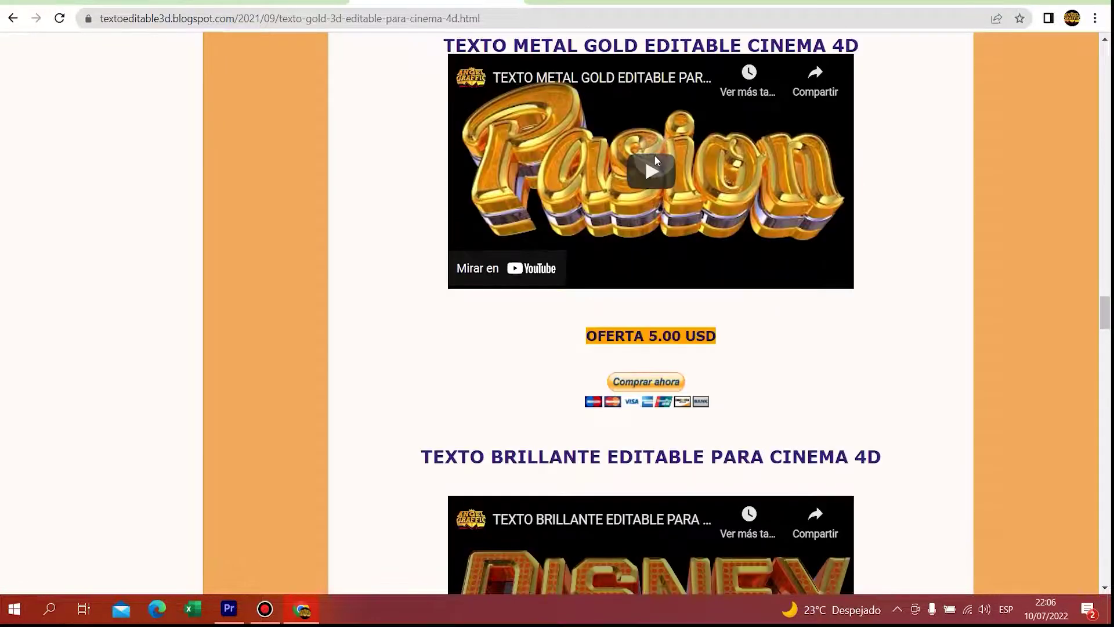
scroll(655, 157, down, 5)
scroll(655, 157, down, 4)
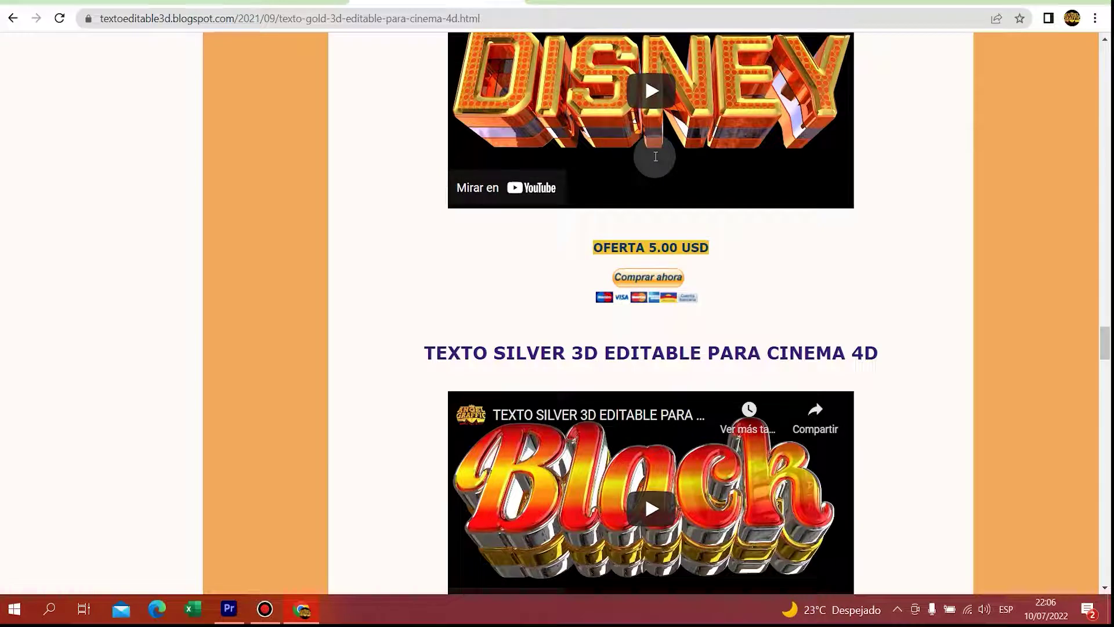
scroll(656, 157, down, 5)
scroll(656, 157, down, 4)
scroll(655, 155, down, 4)
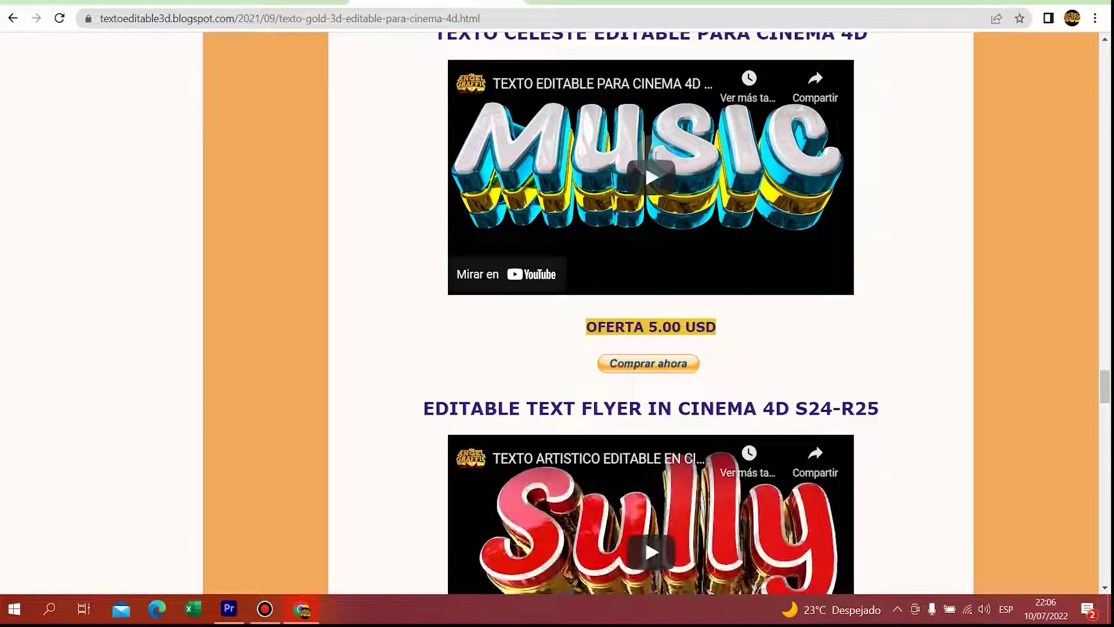
scroll(655, 155, down, 4)
scroll(656, 157, down, 4)
scroll(656, 159, down, 2)
scroll(656, 160, down, 2)
scroll(655, 156, down, 4)
scroll(655, 156, down, 5)
scroll(657, 162, down, 2)
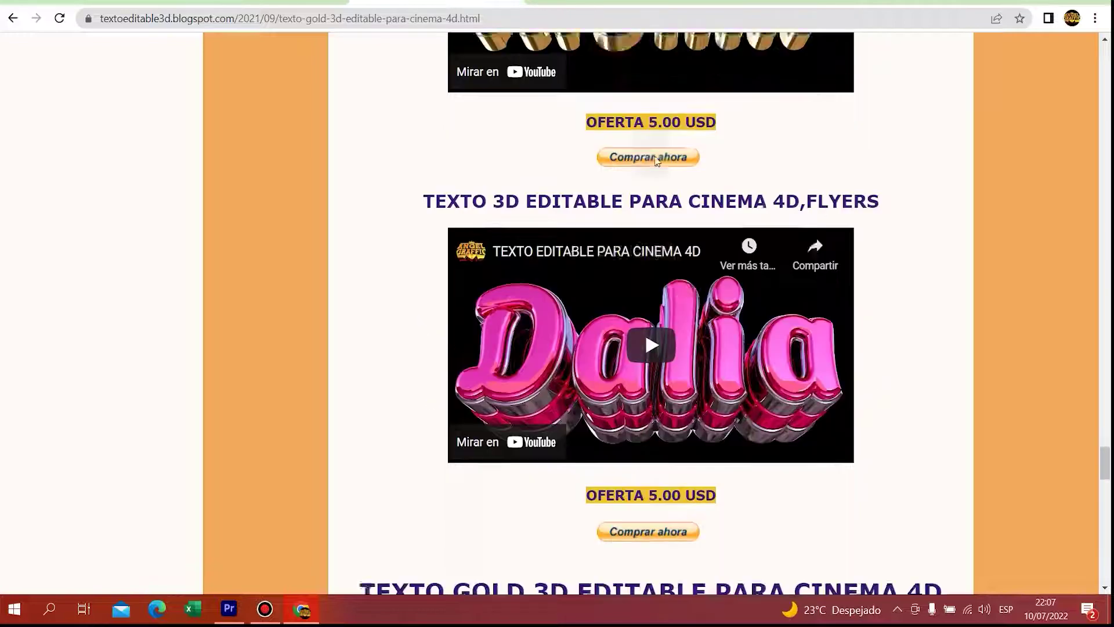